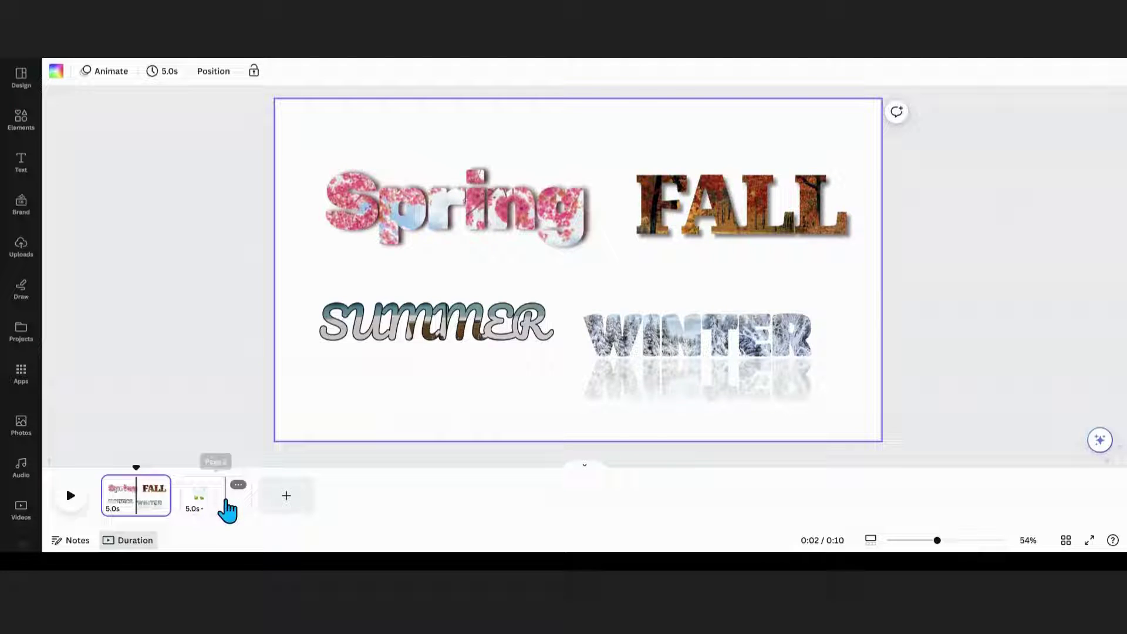
# - On page 2, add E and D letter frames, sized and placed beside the W
pyautogui.click(227, 509)
pyautogui.click(413, 273)
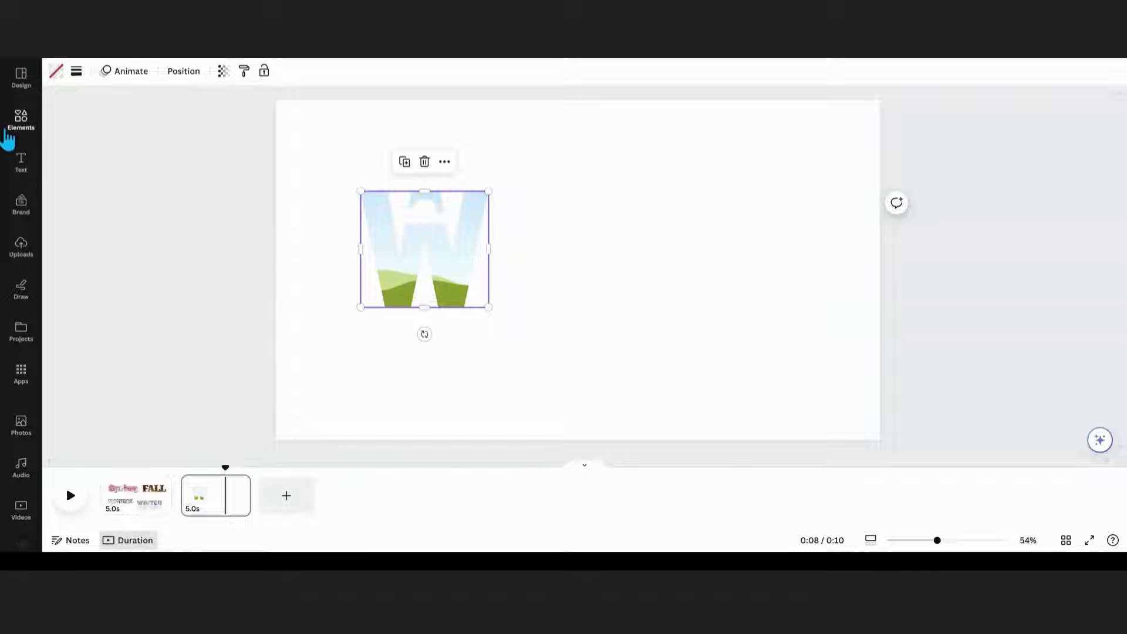
pyautogui.click(10, 133)
pyautogui.click(93, 141)
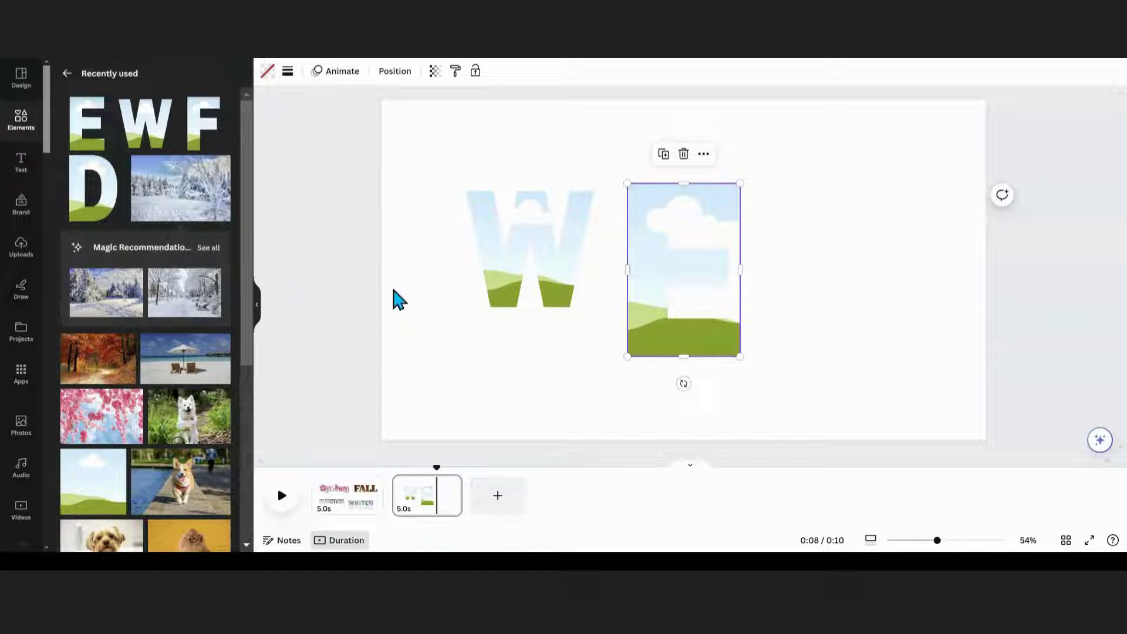
pyautogui.moveTo(670, 279); pyautogui.dragTo(668, 280)
pyautogui.moveTo(740, 356); pyautogui.dragTo(667, 304)
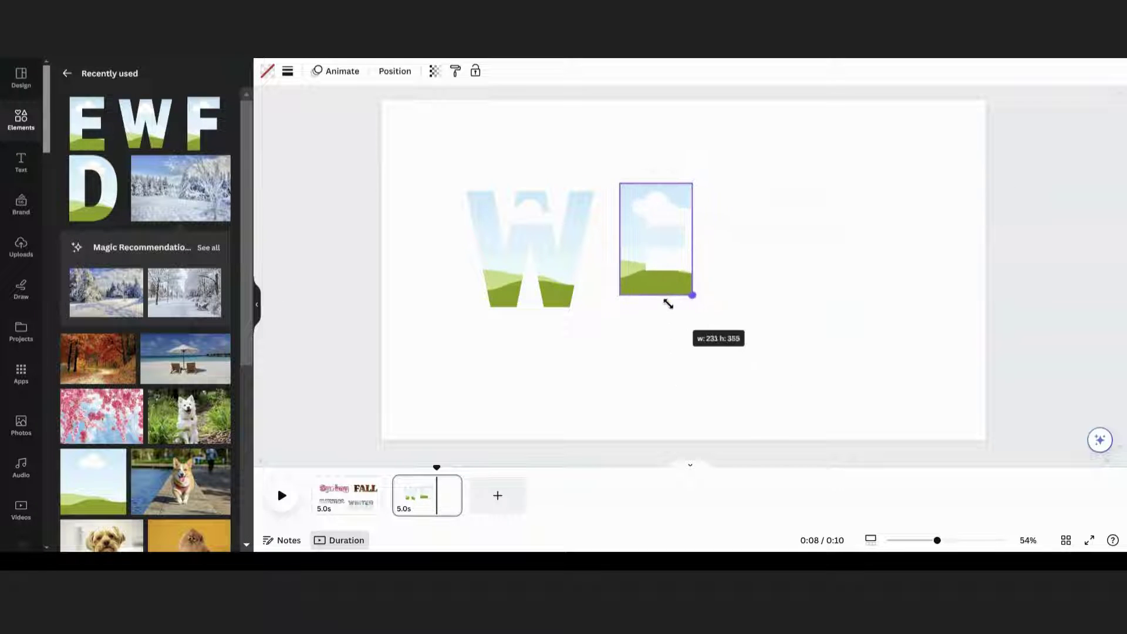
pyautogui.moveTo(637, 242); pyautogui.dragTo(623, 257)
pyautogui.click(95, 190)
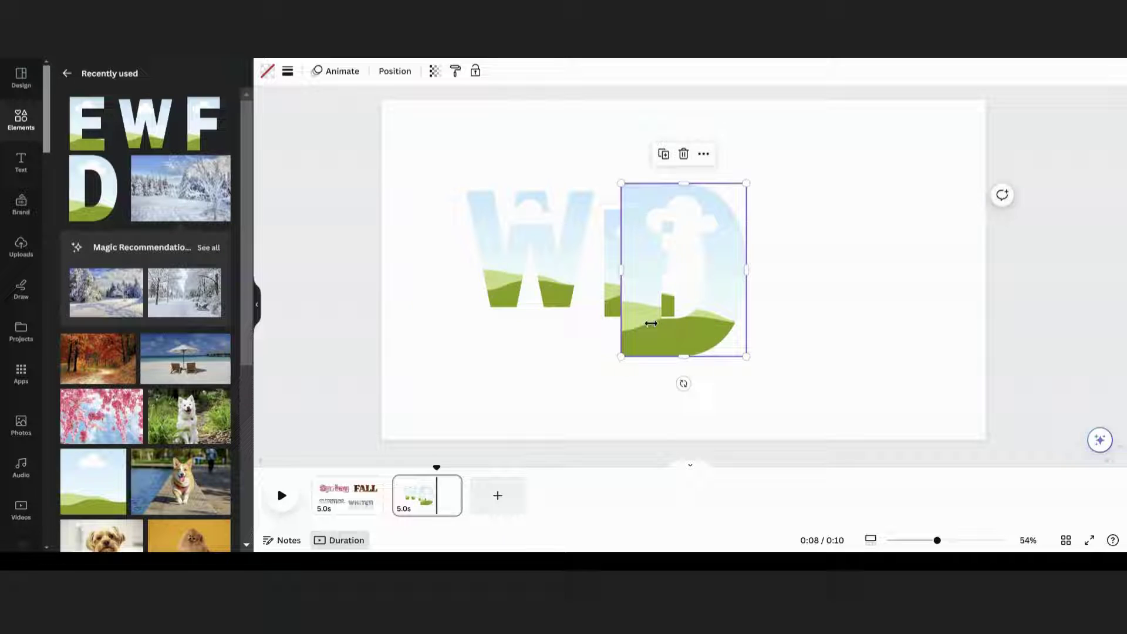
pyautogui.moveTo(651, 323); pyautogui.dragTo(762, 312)
pyautogui.moveTo(711, 188); pyautogui.dragTo(736, 230)
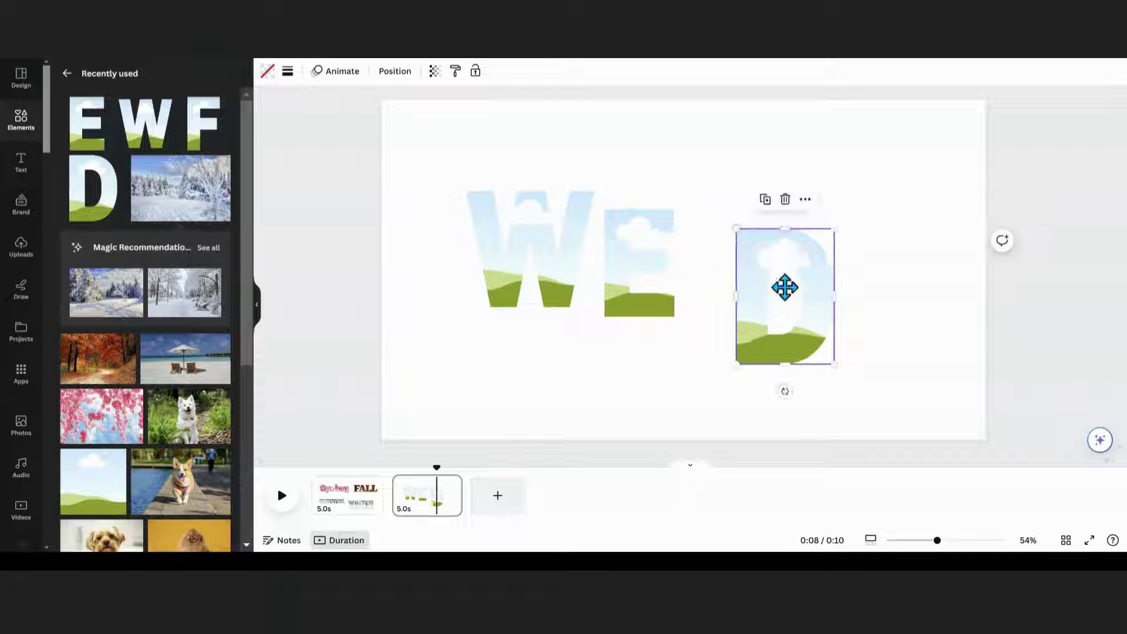
# - Fill the W, E and D frames with the snowy forest photo and adjust the W's fit
pyautogui.click(171, 212)
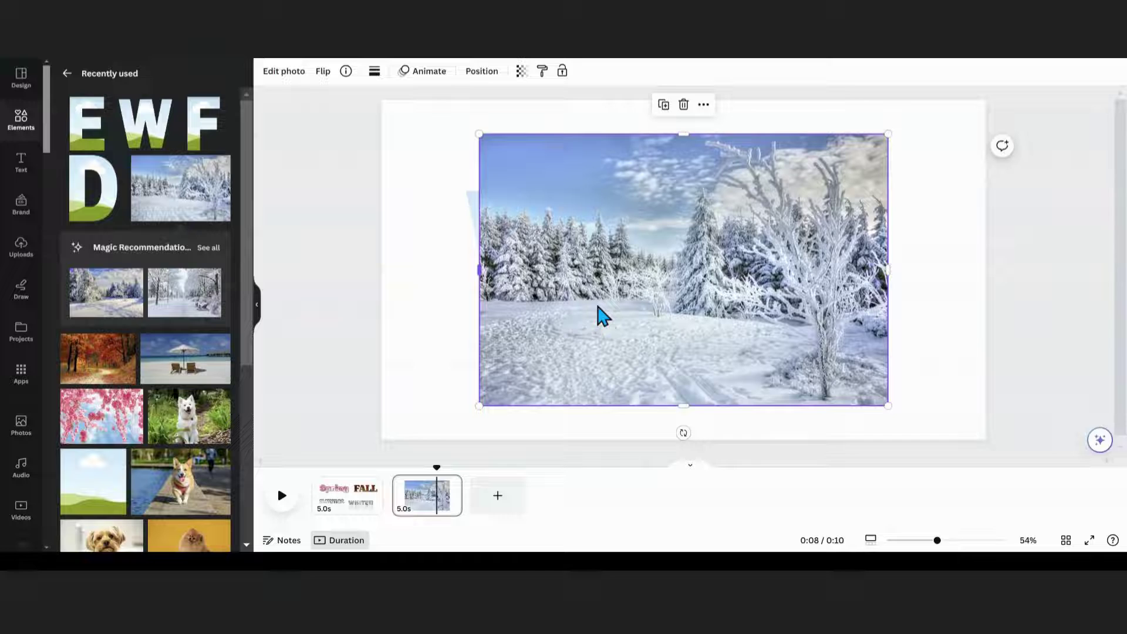
pyautogui.moveTo(598, 316)
pyautogui.mouseDown()
pyautogui.moveTo(493, 332)
pyautogui.moveTo(499, 264)
pyautogui.moveTo(636, 284)
pyautogui.moveTo(707, 277)
pyautogui.moveTo(640, 265)
pyautogui.mouseUp()
pyautogui.click(208, 209)
pyautogui.click(162, 209)
pyautogui.click(541, 265)
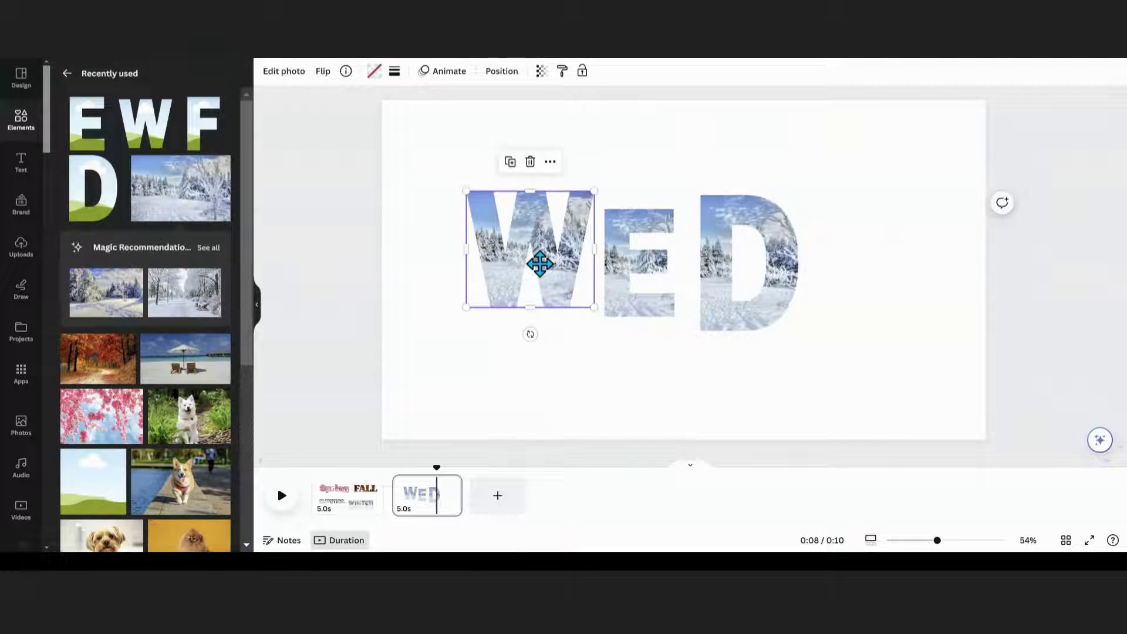
pyautogui.doubleClick(540, 263)
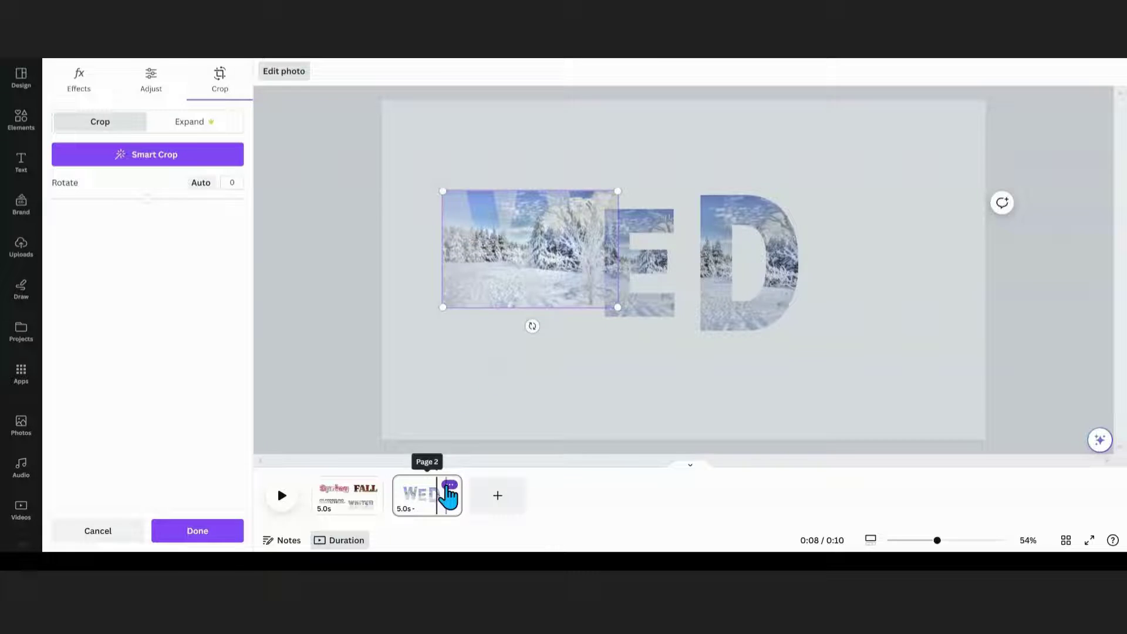
# - Delete the WED page, leaving the page with the four season words
pyautogui.click(450, 487)
pyautogui.click(489, 323)
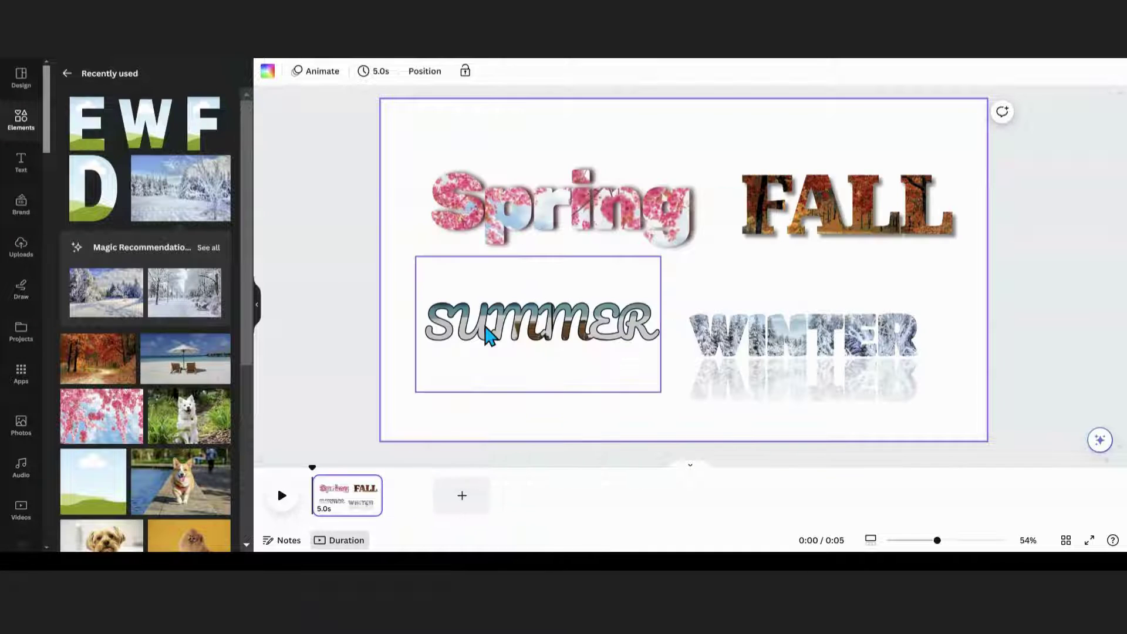
pyautogui.click(354, 500)
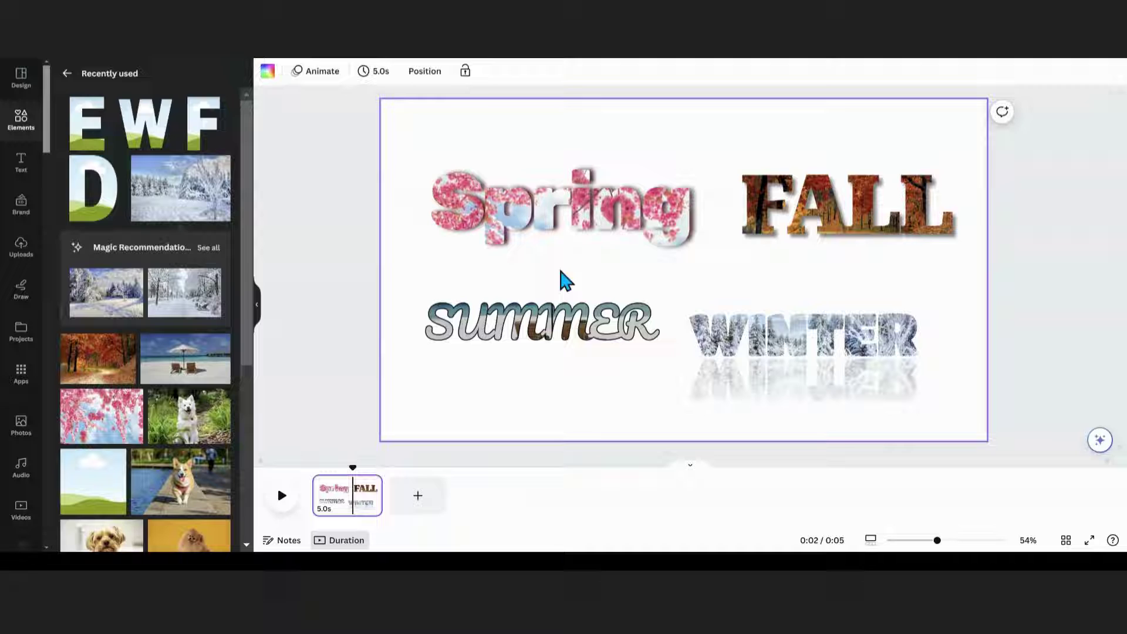
pyautogui.click(258, 309)
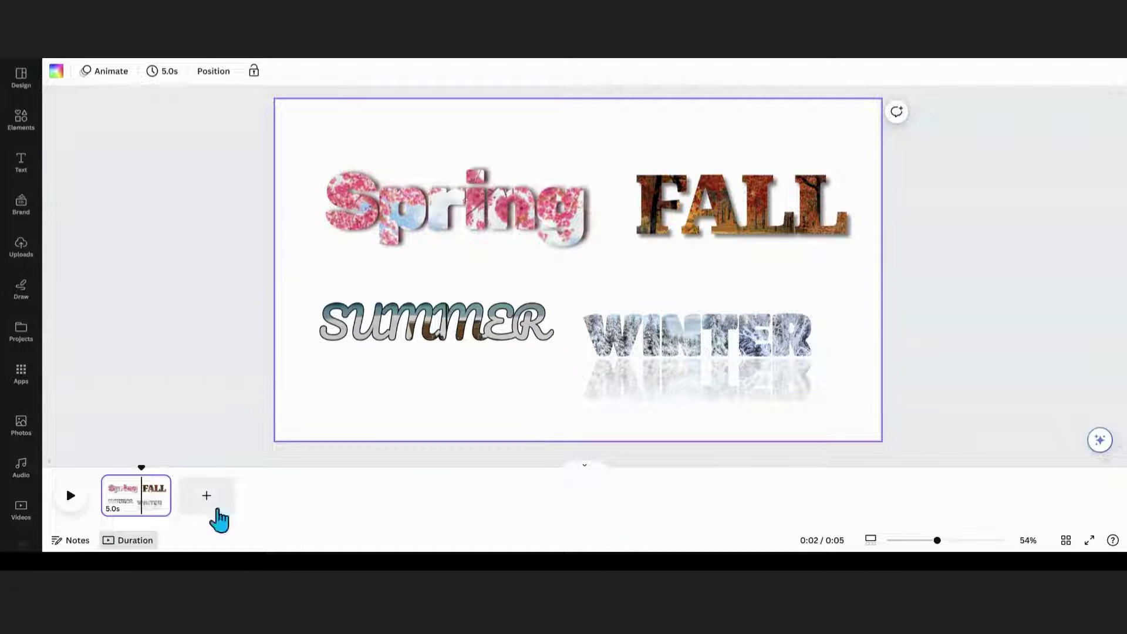
# - Add a blank page holding the snowy forest photo, then bring up Apps to find FontFrame
pyautogui.click(207, 496)
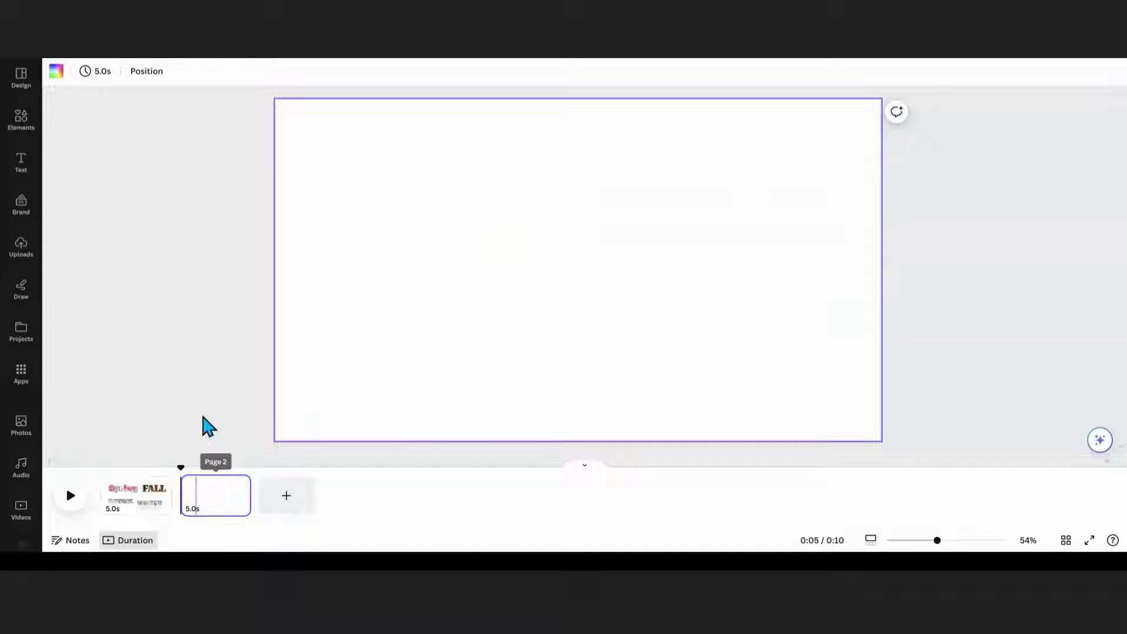
pyautogui.click(11, 132)
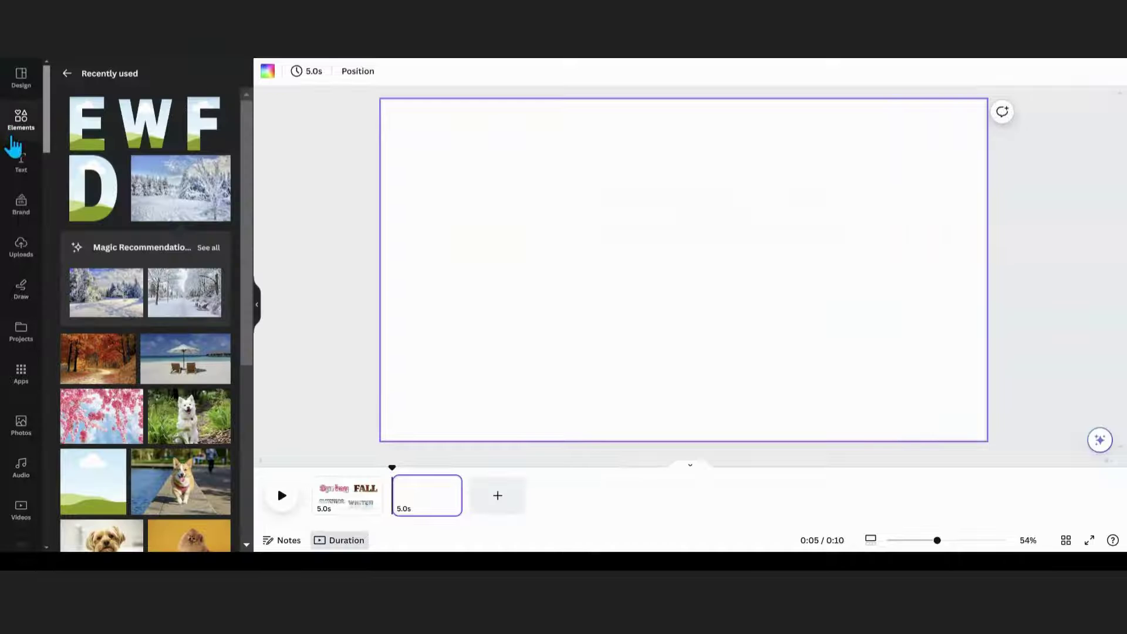
pyautogui.click(192, 208)
pyautogui.moveTo(646, 308); pyautogui.dragTo(642, 303)
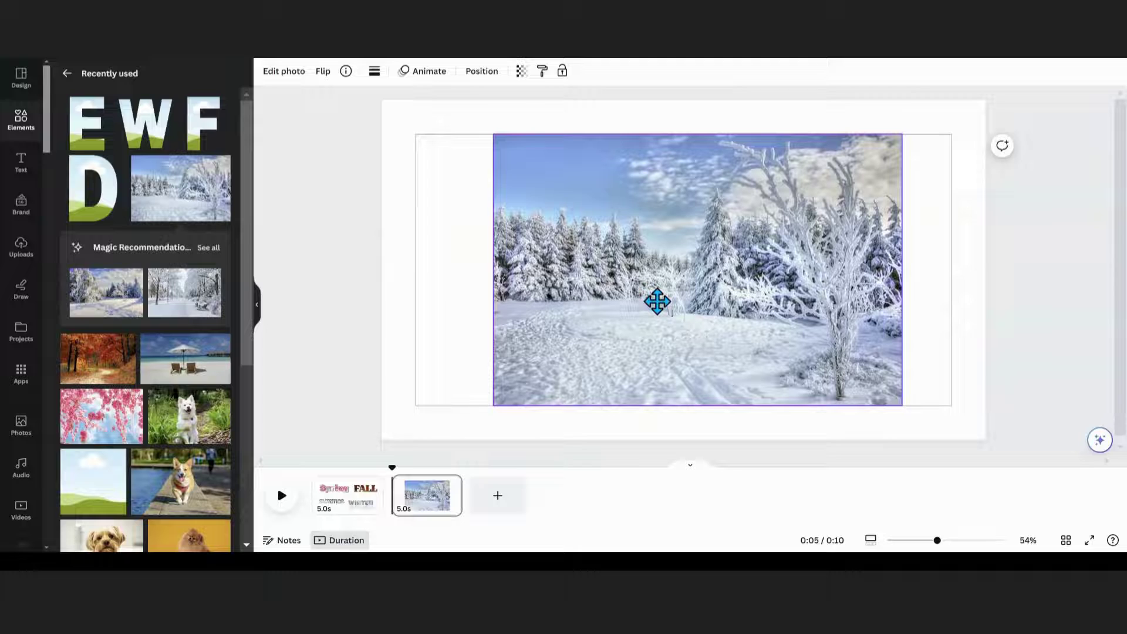
pyautogui.click(27, 381)
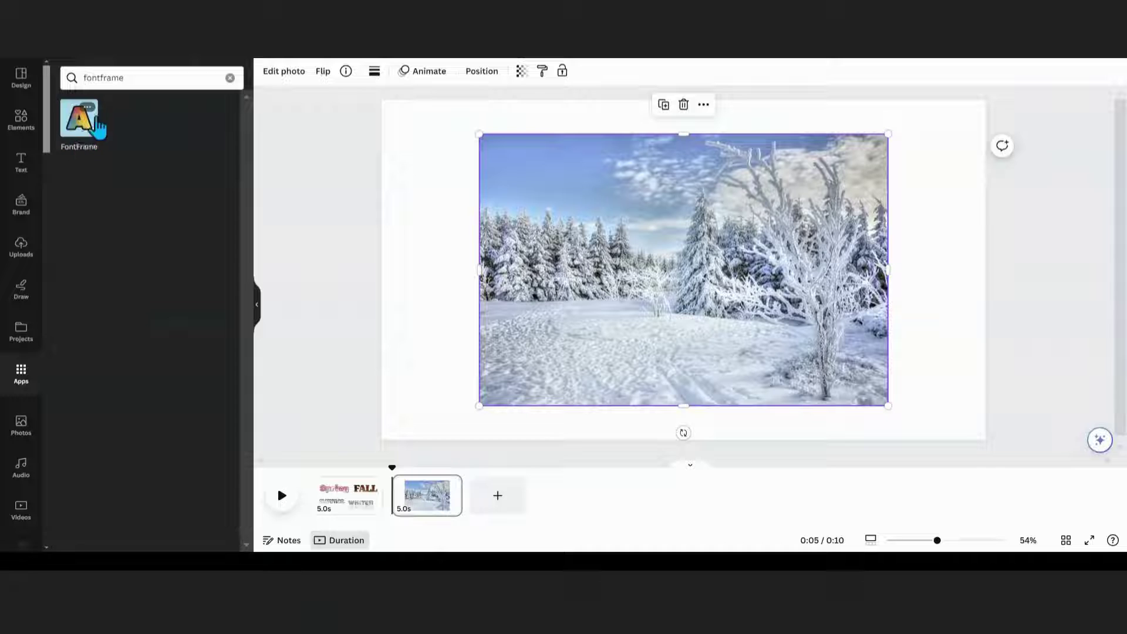
pyautogui.moveTo(79, 122)
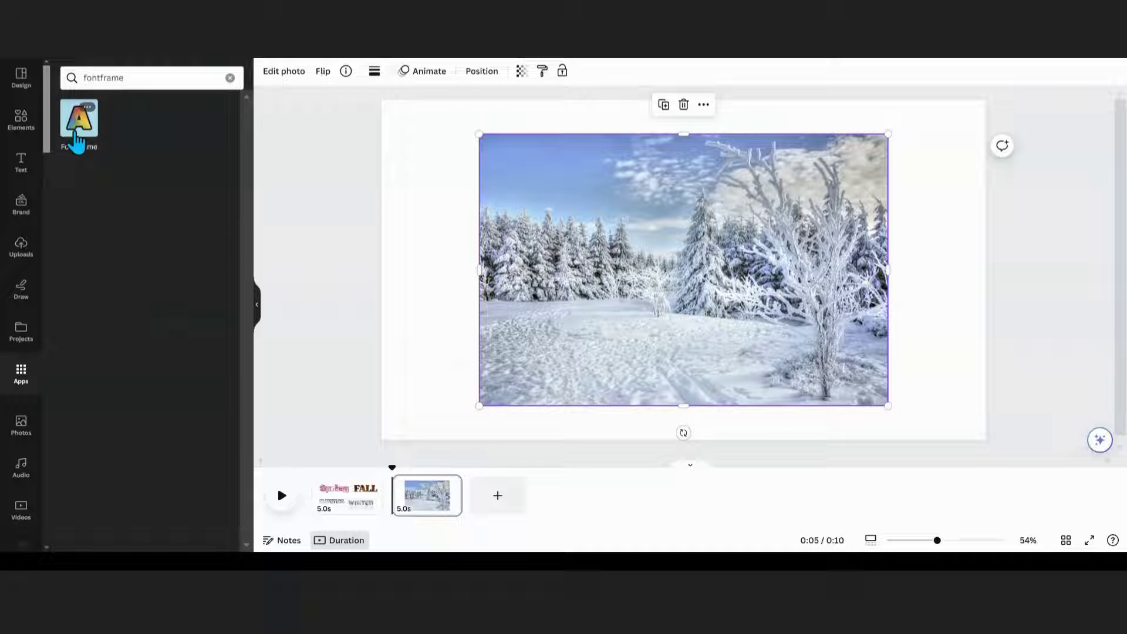
# - Open FontFrame and fill the WINTER preview letters with the selected snowy forest photo
pyautogui.click(78, 134)
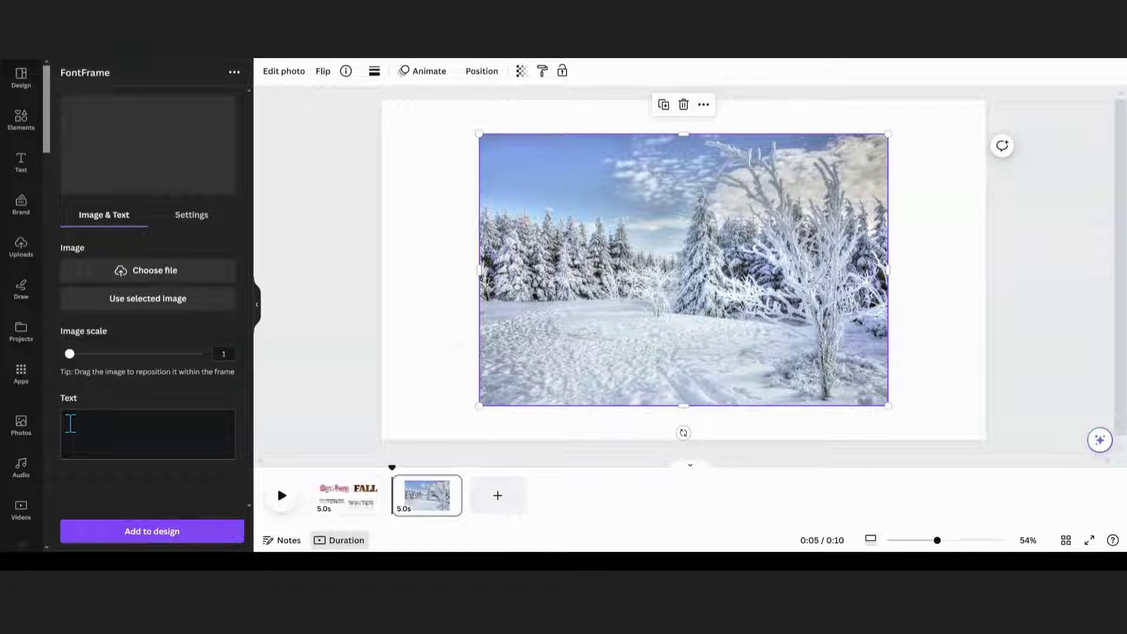
pyautogui.write('W')
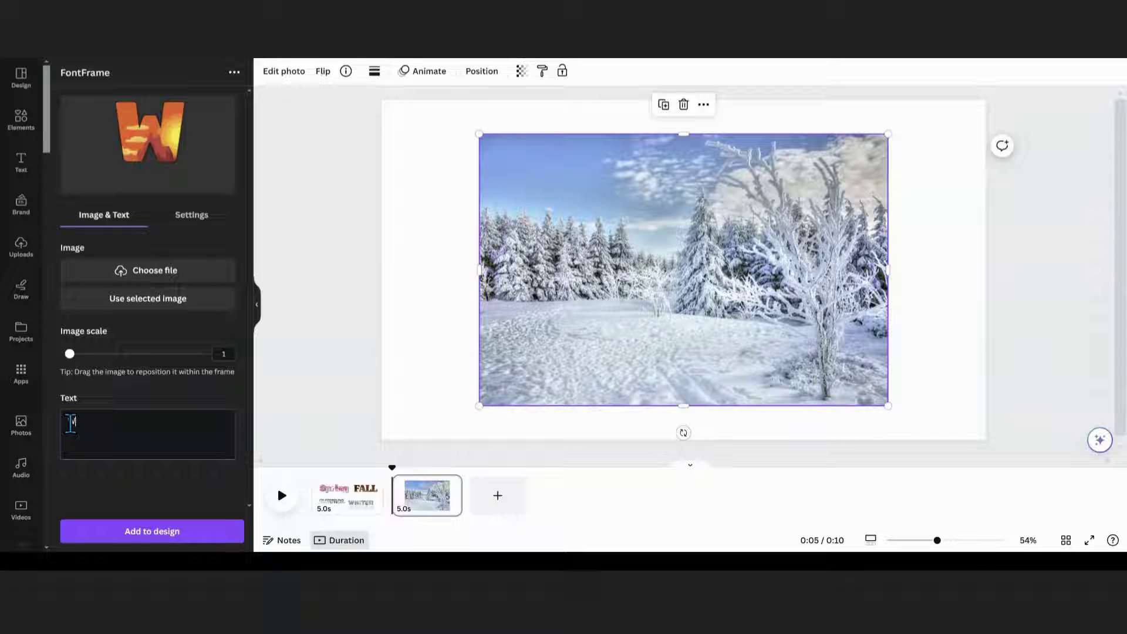
pyautogui.write('INTER')
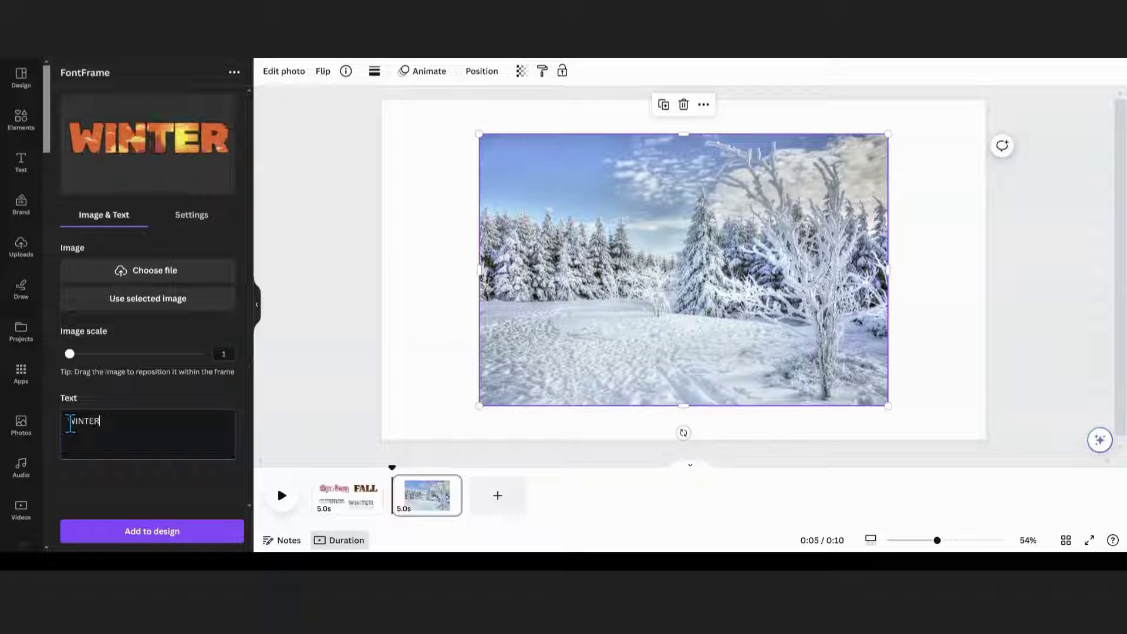
pyautogui.click(454, 322)
pyautogui.click(547, 329)
pyautogui.click(175, 306)
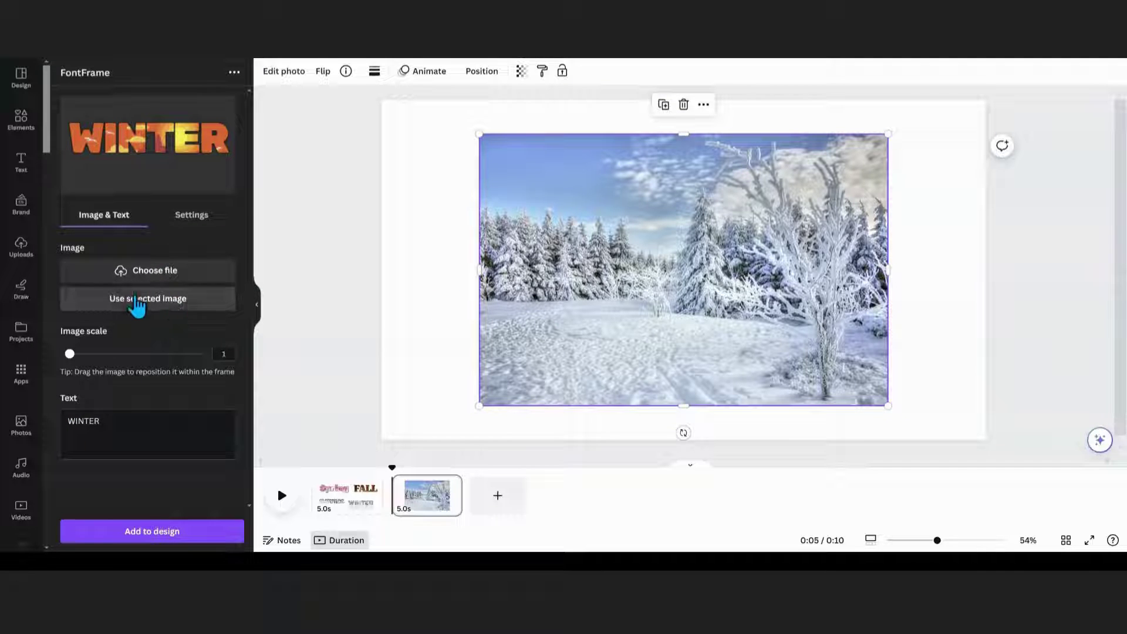
pyautogui.click(130, 304)
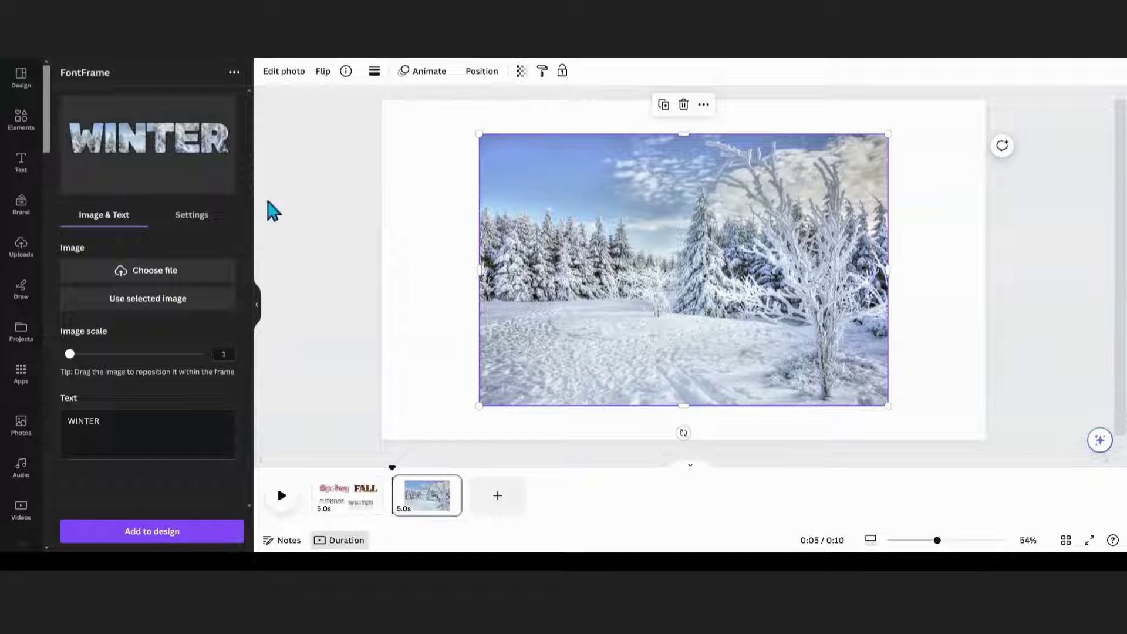
# - Set the snowy photo's image scale to 1.8 and shift it to show trees inside WINTER
pyautogui.moveTo(133, 148)
pyautogui.mouseDown()
pyautogui.moveTo(123, 102)
pyautogui.moveTo(121, 159)
pyautogui.mouseUp()
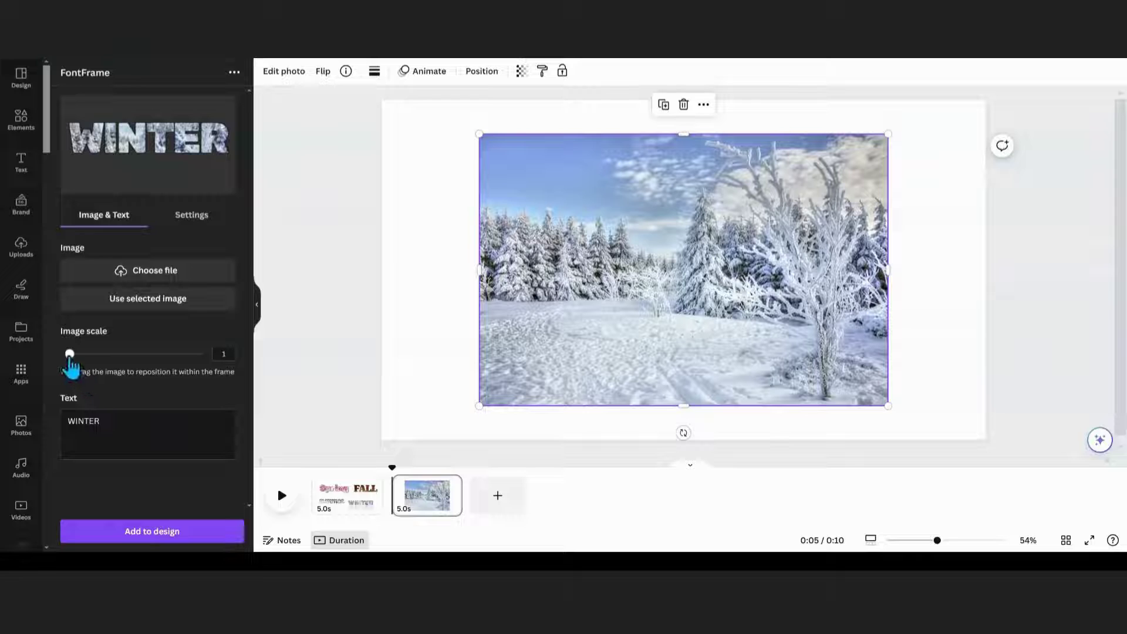
pyautogui.moveTo(71, 363); pyautogui.dragTo(114, 372)
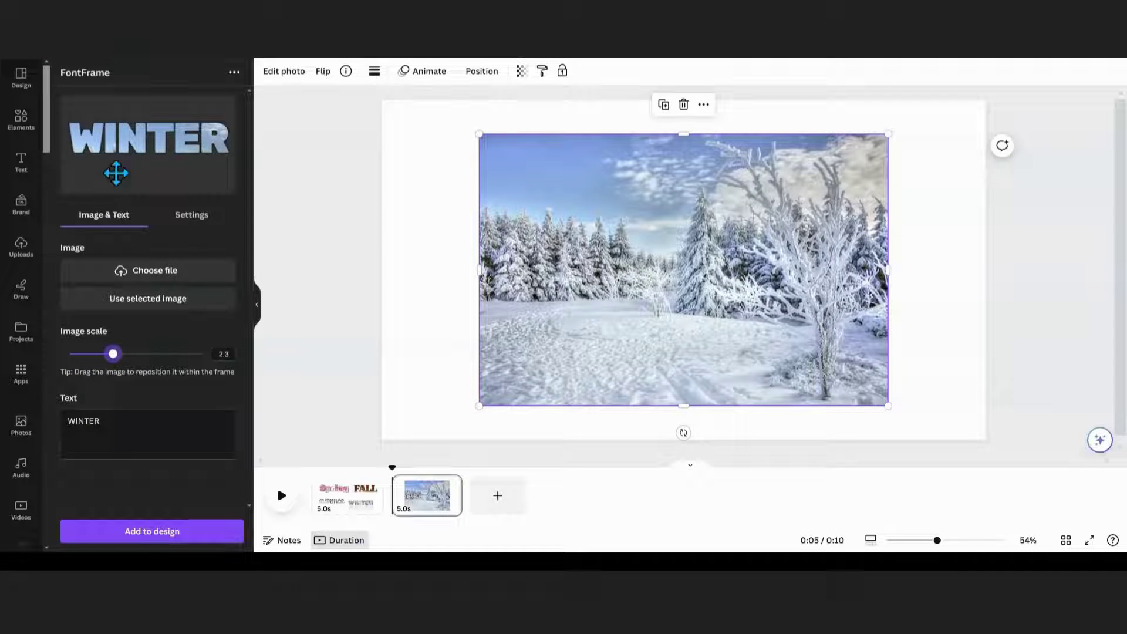
pyautogui.moveTo(132, 143); pyautogui.dragTo(143, 136)
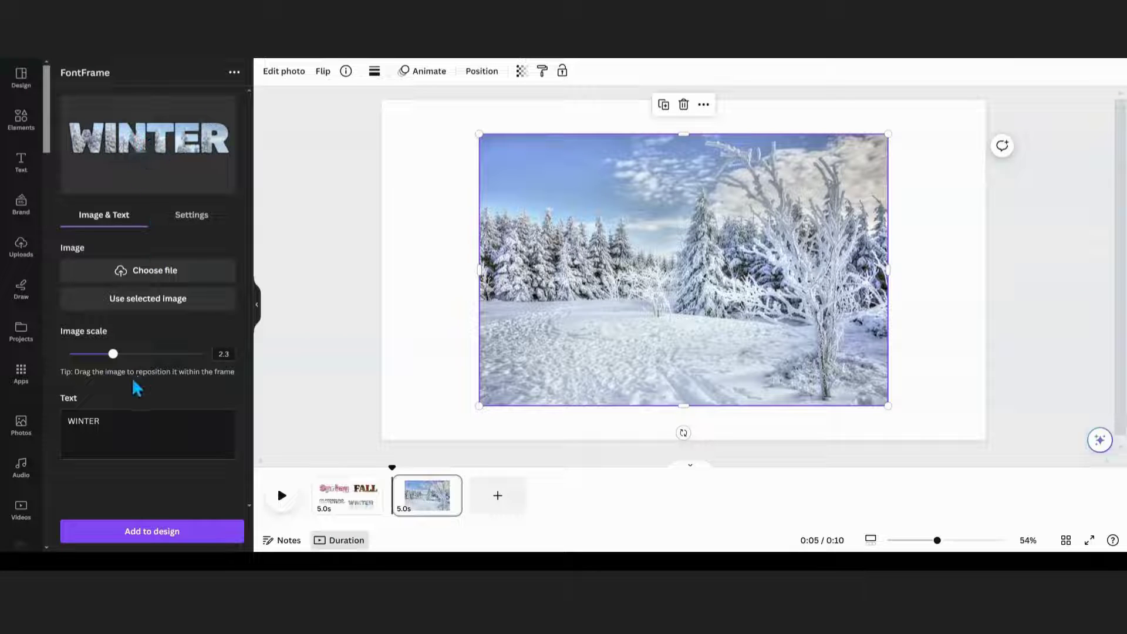
pyautogui.moveTo(113, 354)
pyautogui.mouseDown()
pyautogui.moveTo(124, 355)
pyautogui.moveTo(104, 355)
pyautogui.moveTo(144, 356)
pyautogui.moveTo(118, 354)
pyautogui.mouseUp()
pyautogui.moveTo(132, 135)
pyautogui.mouseDown()
pyautogui.moveTo(101, 126)
pyautogui.moveTo(137, 135)
pyautogui.mouseUp()
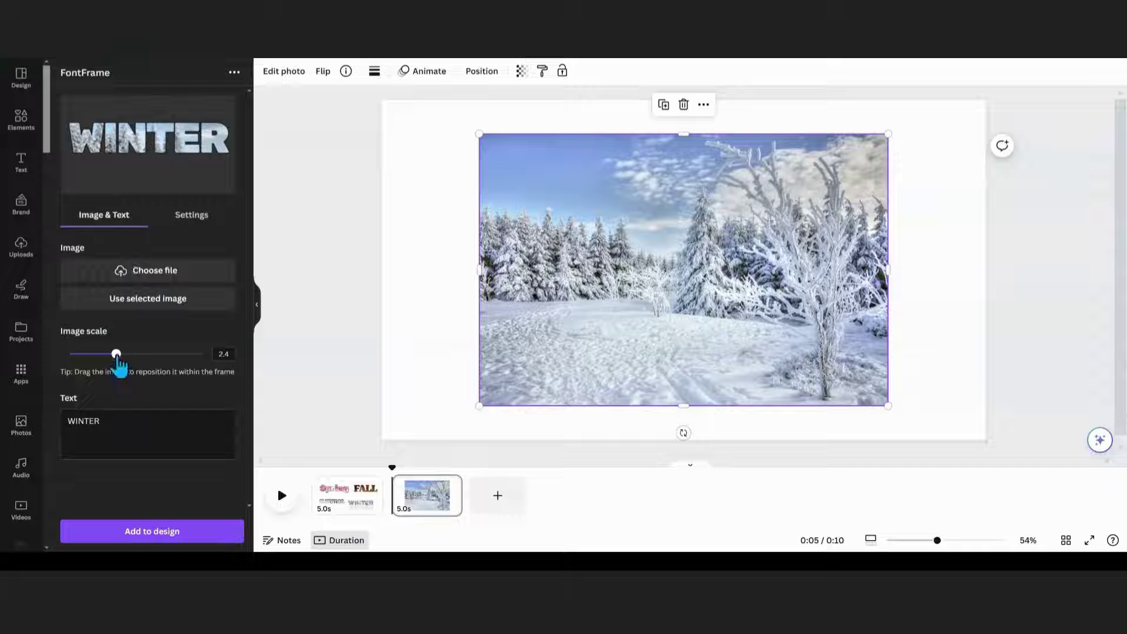
pyautogui.moveTo(117, 355); pyautogui.dragTo(96, 355)
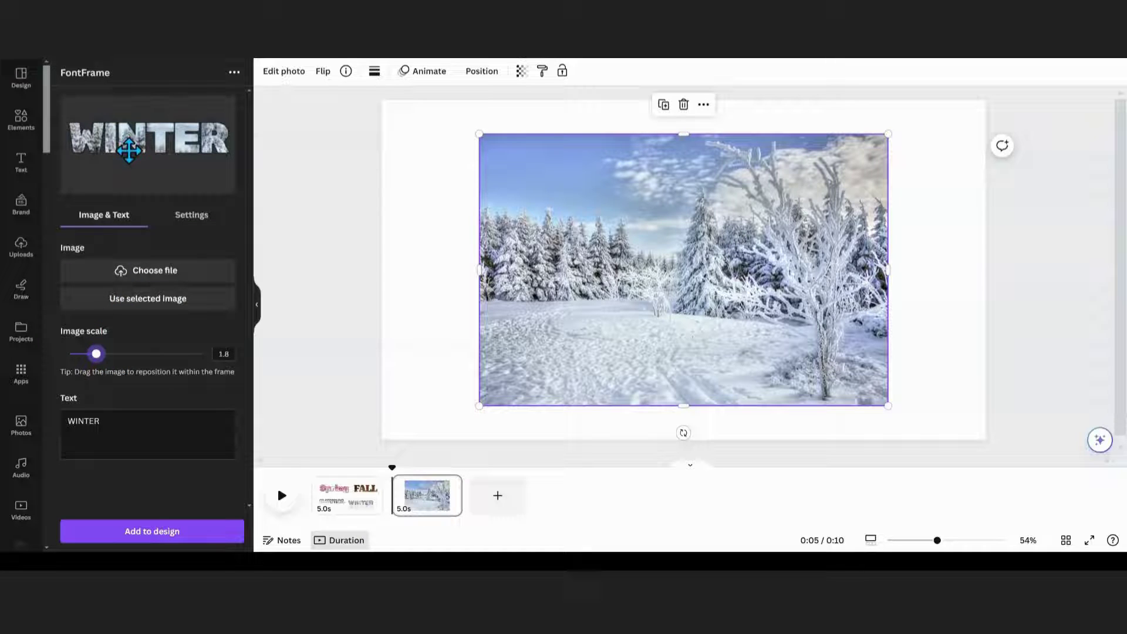
pyautogui.moveTo(129, 151); pyautogui.dragTo(135, 153)
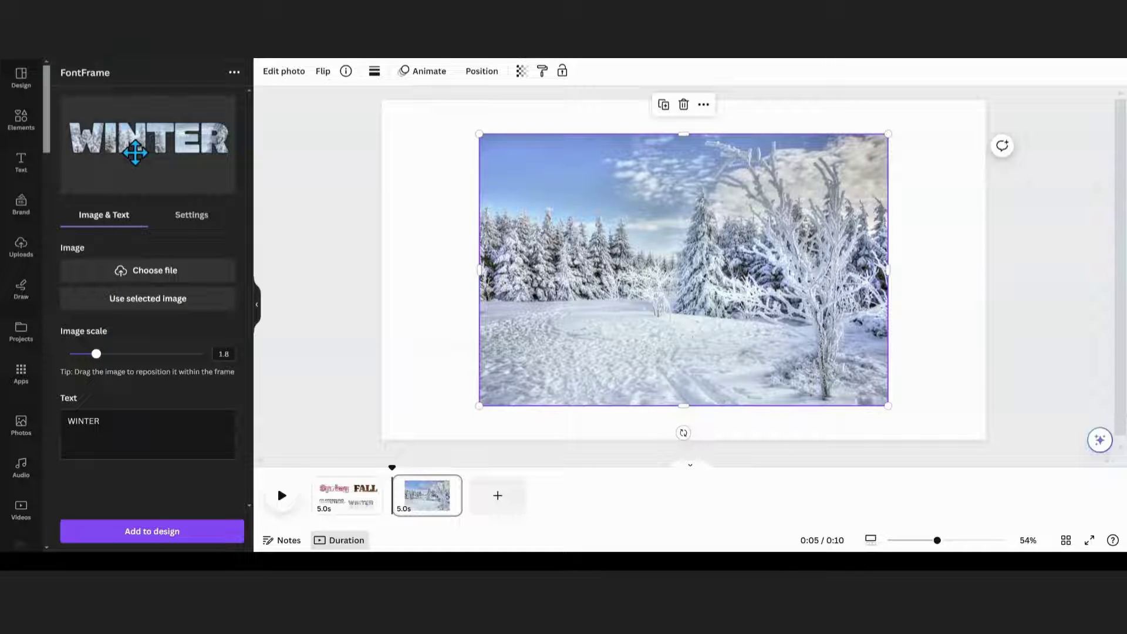
# - In FontFrame Settings, keep the Rubik font and change letter spacing from -50 to -30
pyautogui.click(183, 220)
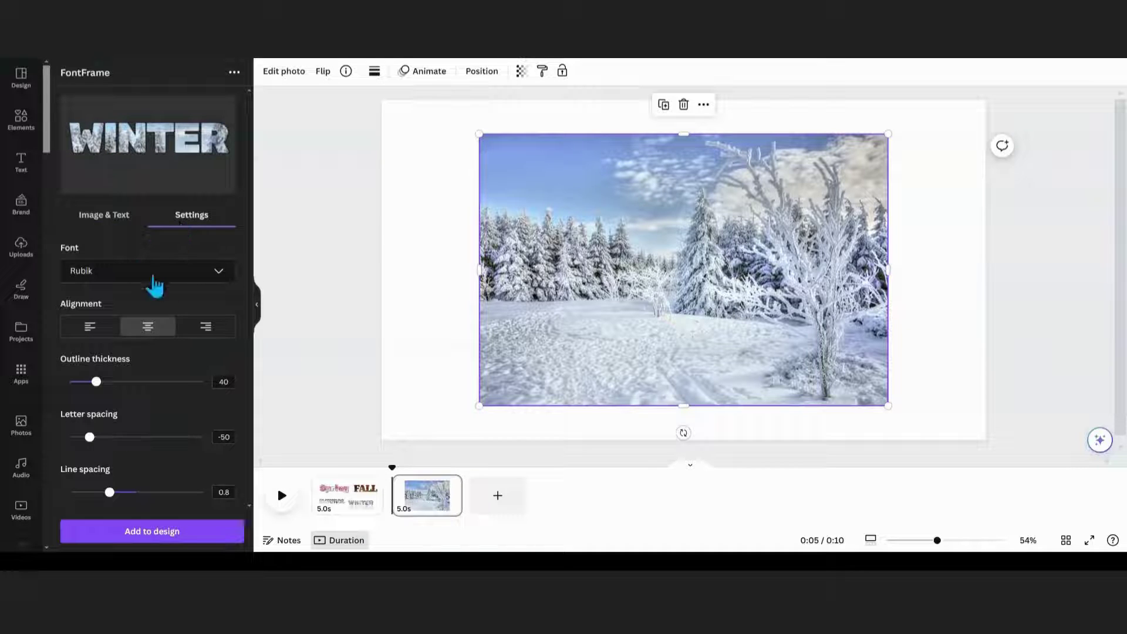
pyautogui.click(217, 278)
pyautogui.scroll(-5, 176, 251)
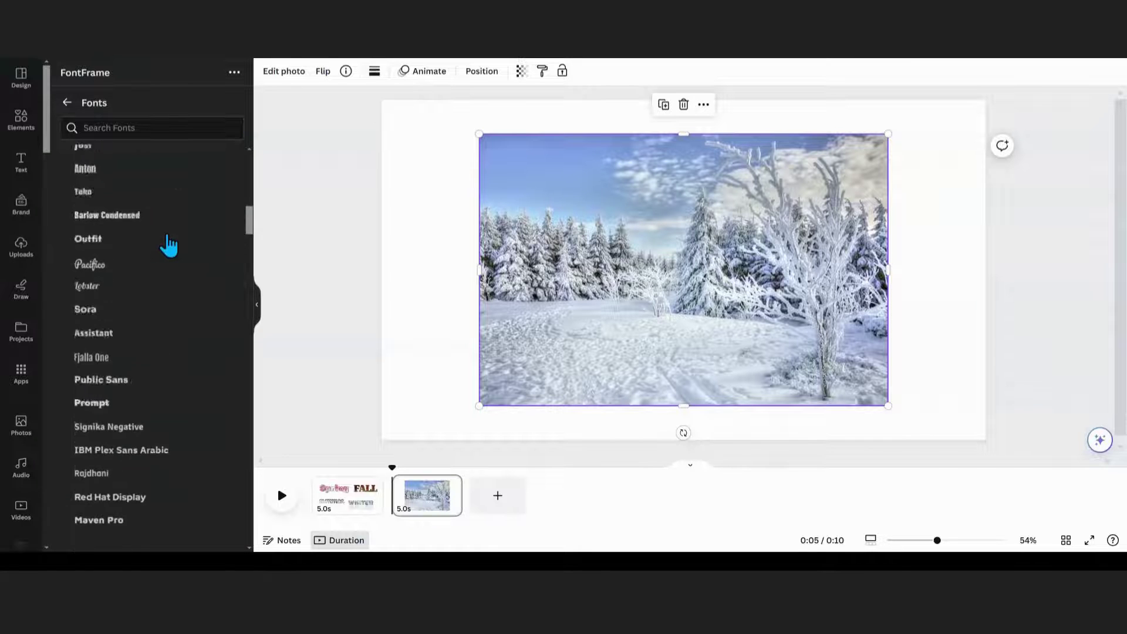
pyautogui.scroll(-5, 167, 247)
pyautogui.scroll(-5, 168, 247)
pyautogui.scroll(-5, 167, 247)
pyautogui.scroll(-5, 168, 247)
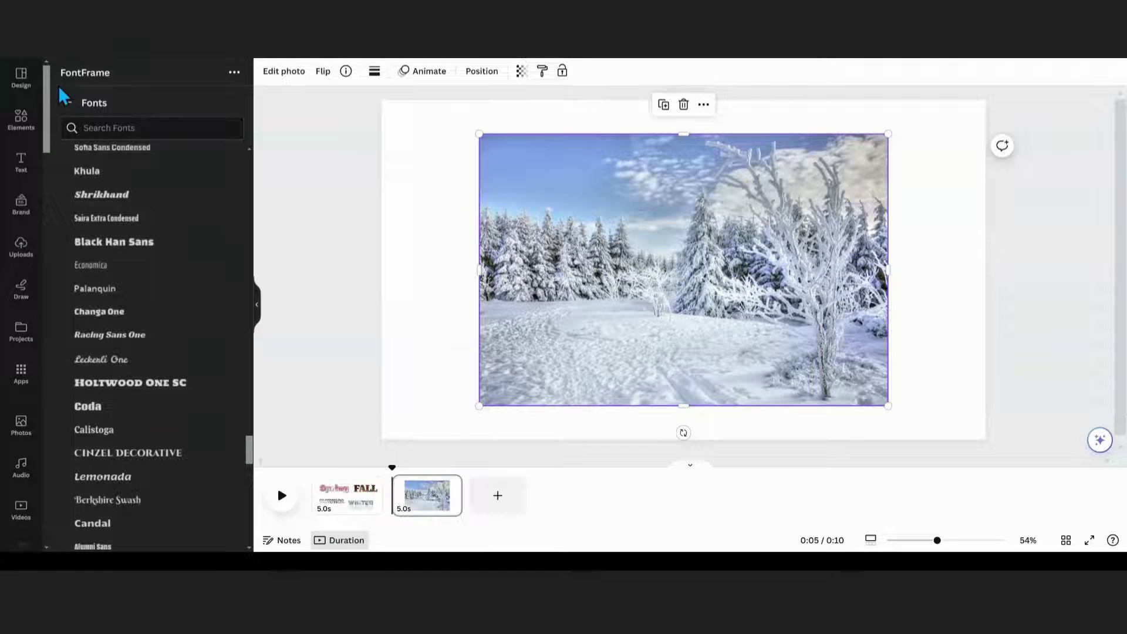
pyautogui.click(67, 103)
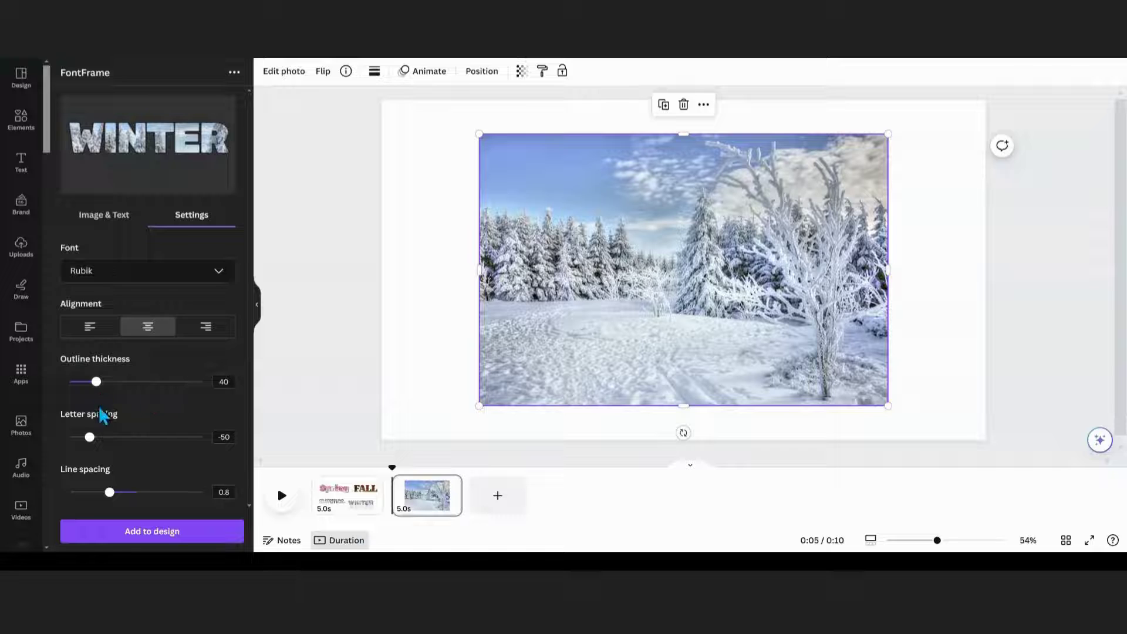
pyautogui.moveTo(92, 437); pyautogui.dragTo(94, 439)
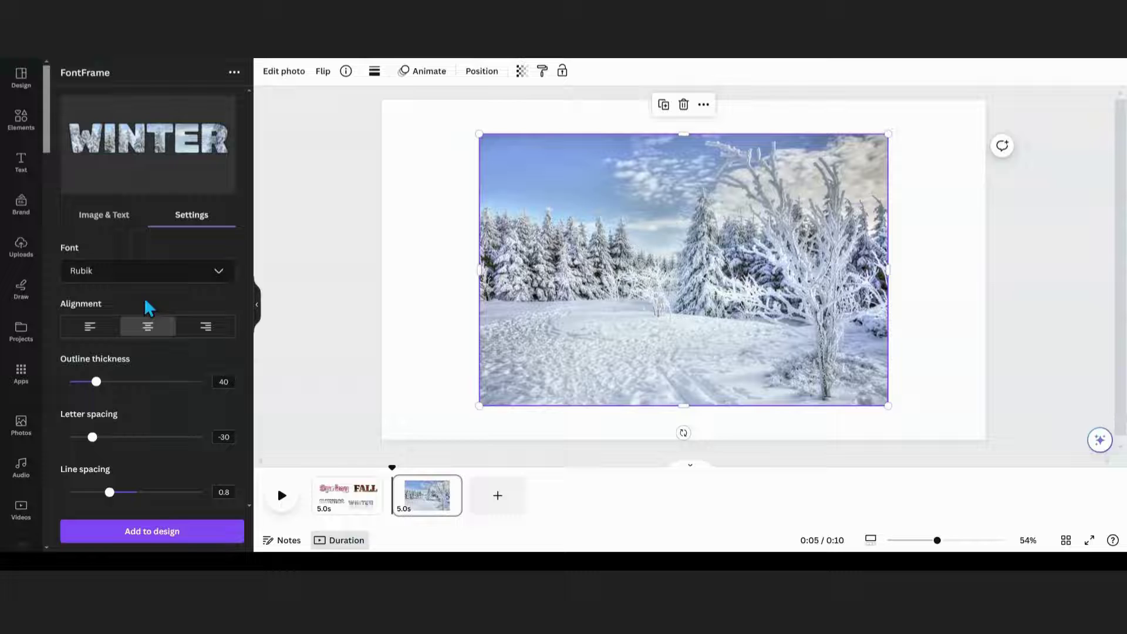
# - Add the outlined WINTER to the page, move the photo up, and enlarge the word below it
pyautogui.click(189, 531)
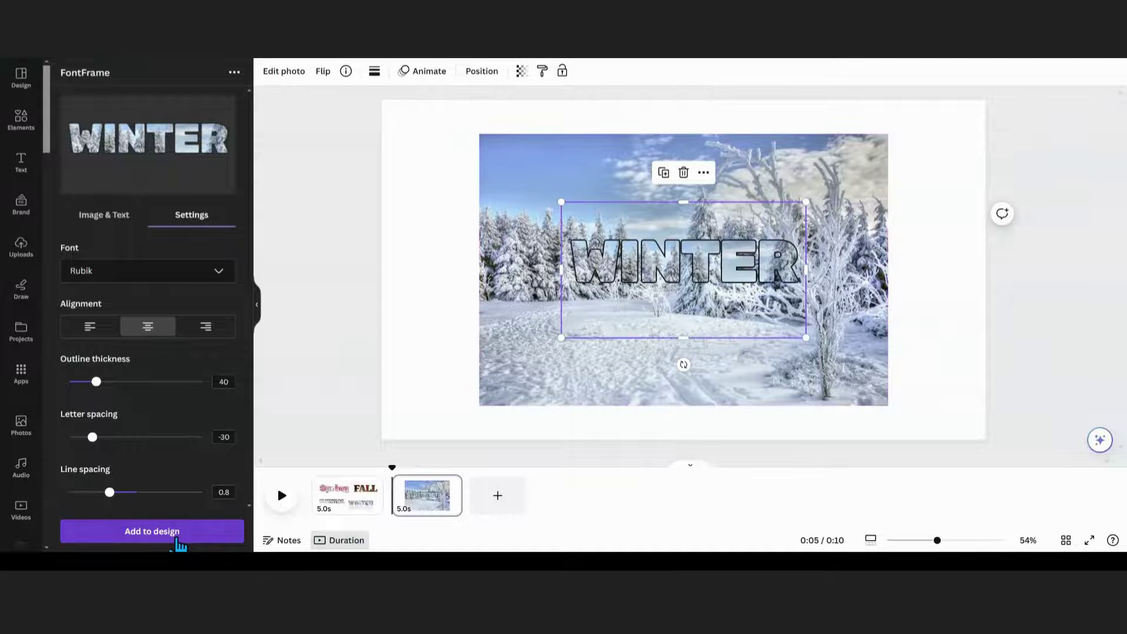
pyautogui.moveTo(535, 372); pyautogui.dragTo(442, 161)
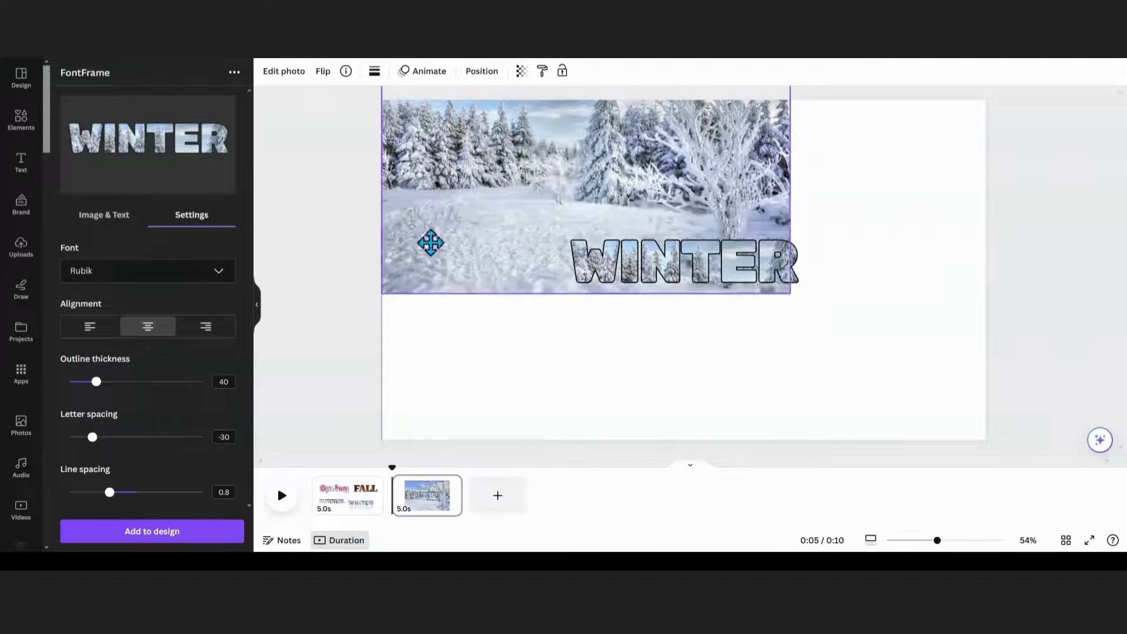
pyautogui.click(585, 265)
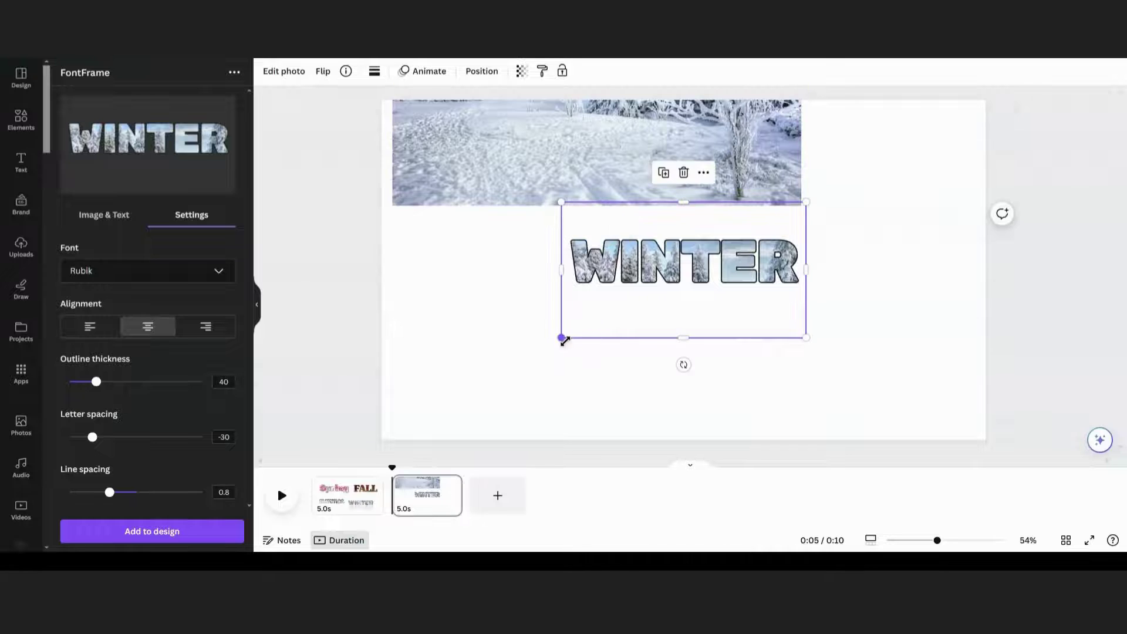
pyautogui.moveTo(552, 348); pyautogui.dragTo(440, 405)
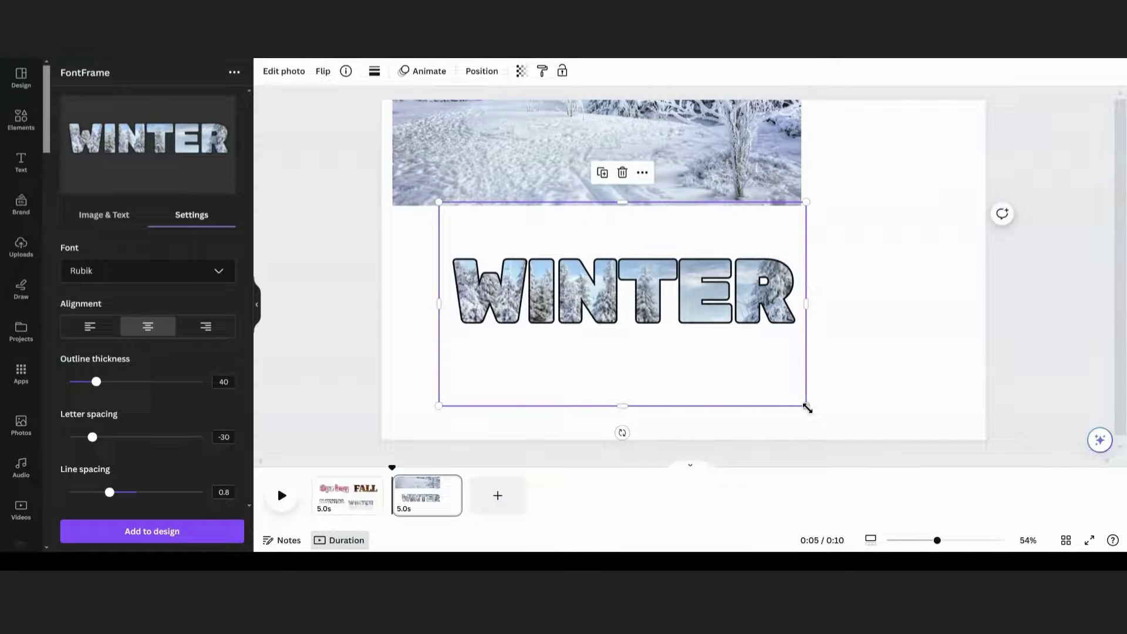
pyautogui.moveTo(806, 406); pyautogui.dragTo(825, 415)
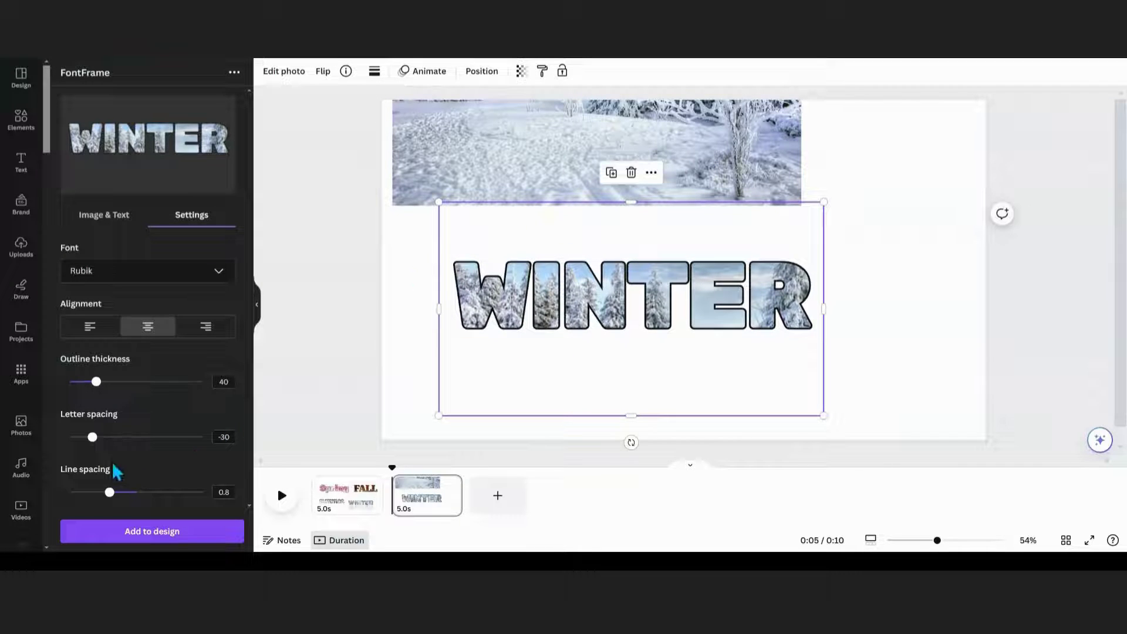
pyautogui.click(480, 157)
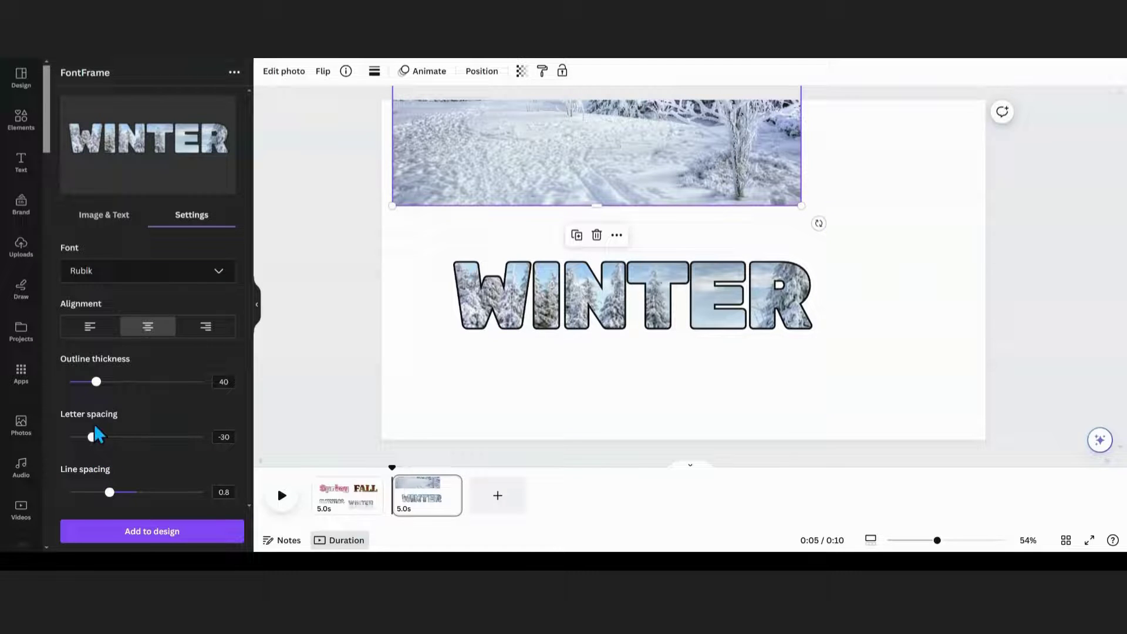
# - Add a second WINTER with outline thickness 0 lower down, enlarge it, and move the outlined WINTER up-right
pyautogui.moveTo(97, 384); pyautogui.dragTo(57, 384)
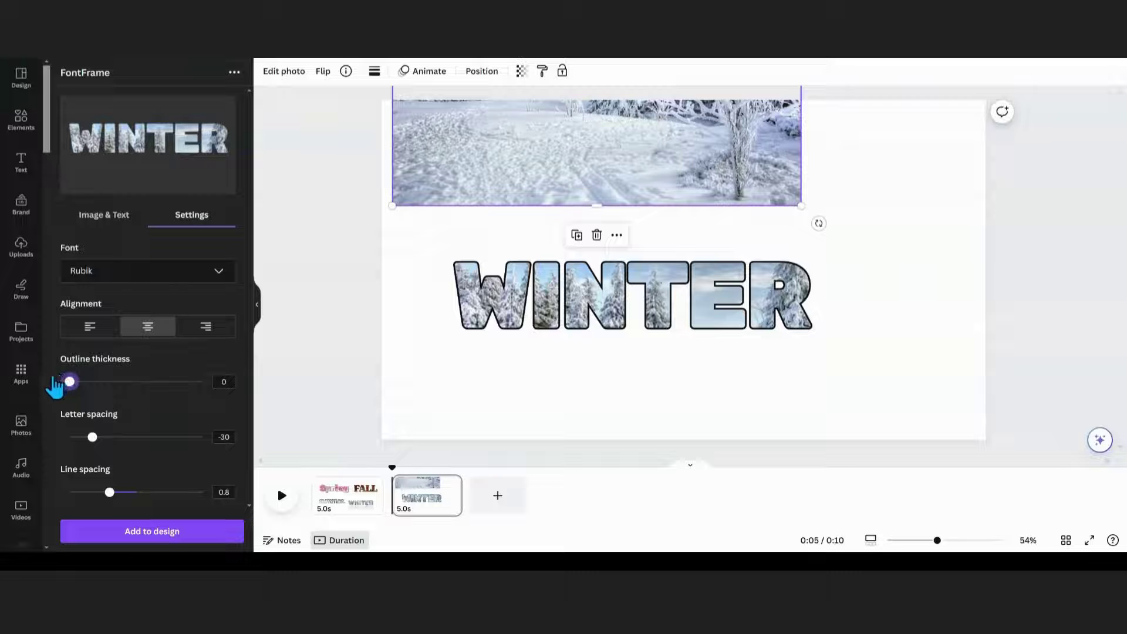
pyautogui.click(153, 534)
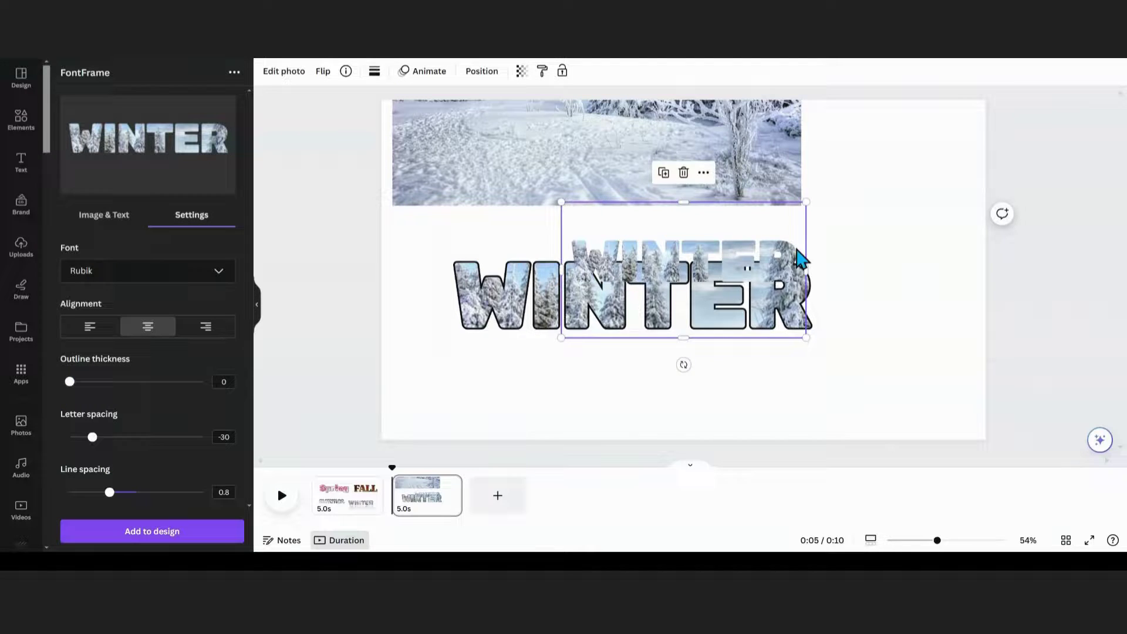
pyautogui.moveTo(797, 257); pyautogui.dragTo(688, 378)
pyautogui.moveTo(699, 336); pyautogui.dragTo(884, 245)
pyautogui.moveTo(748, 337); pyautogui.dragTo(718, 358)
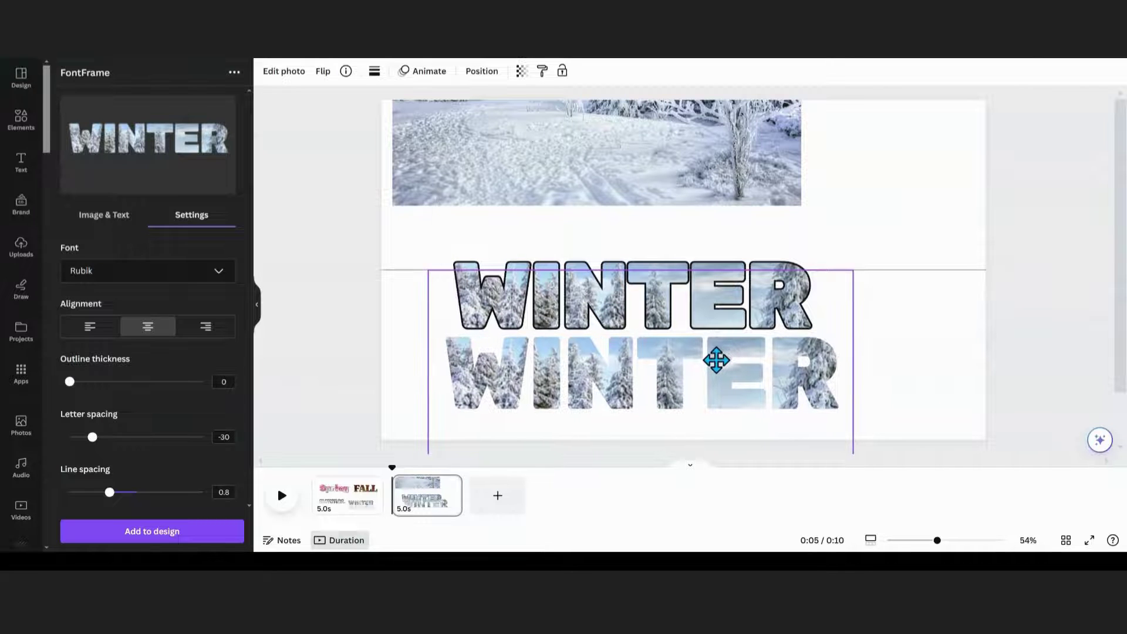
pyautogui.click(259, 307)
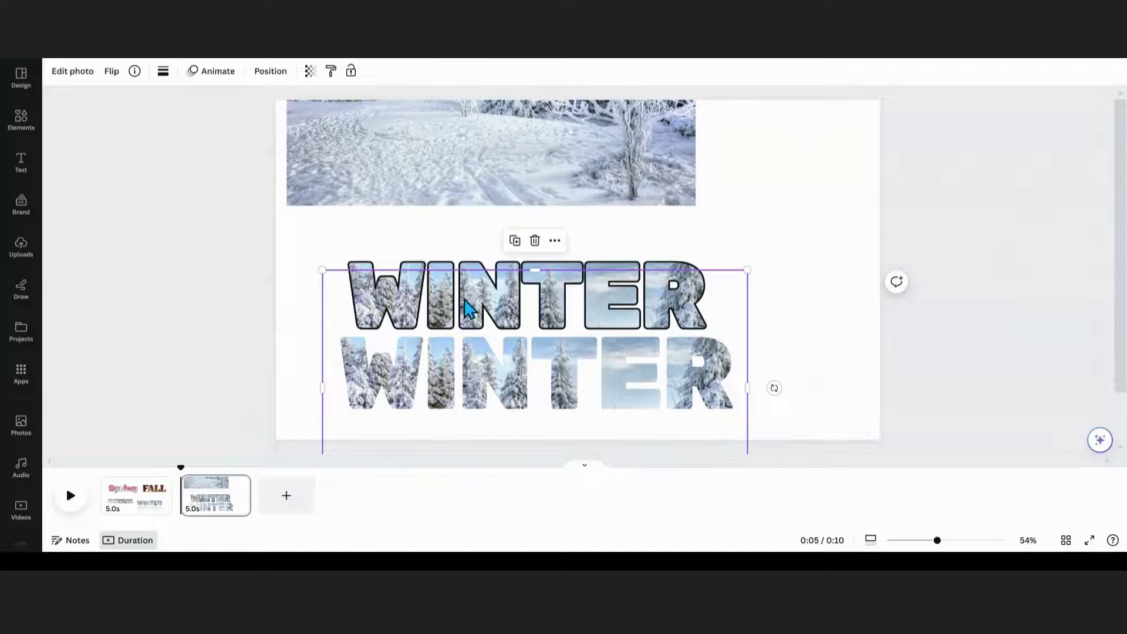
pyautogui.moveTo(560, 262); pyautogui.dragTo(715, 192)
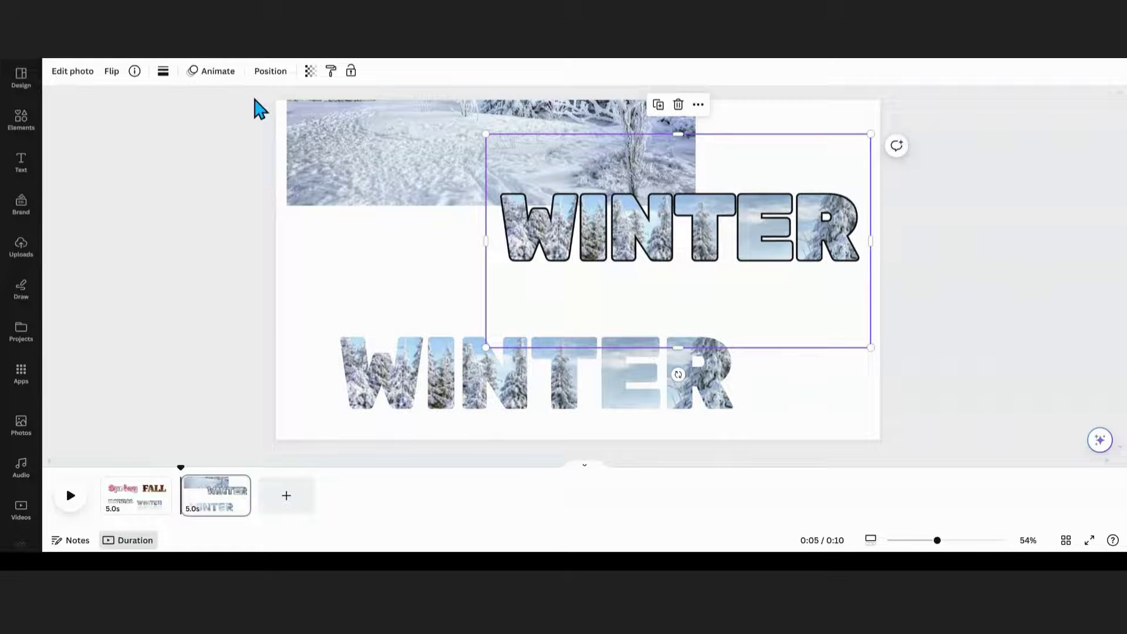
# - Move both WINTER words up and give the lower one a Drop shadow
pyautogui.click(75, 73)
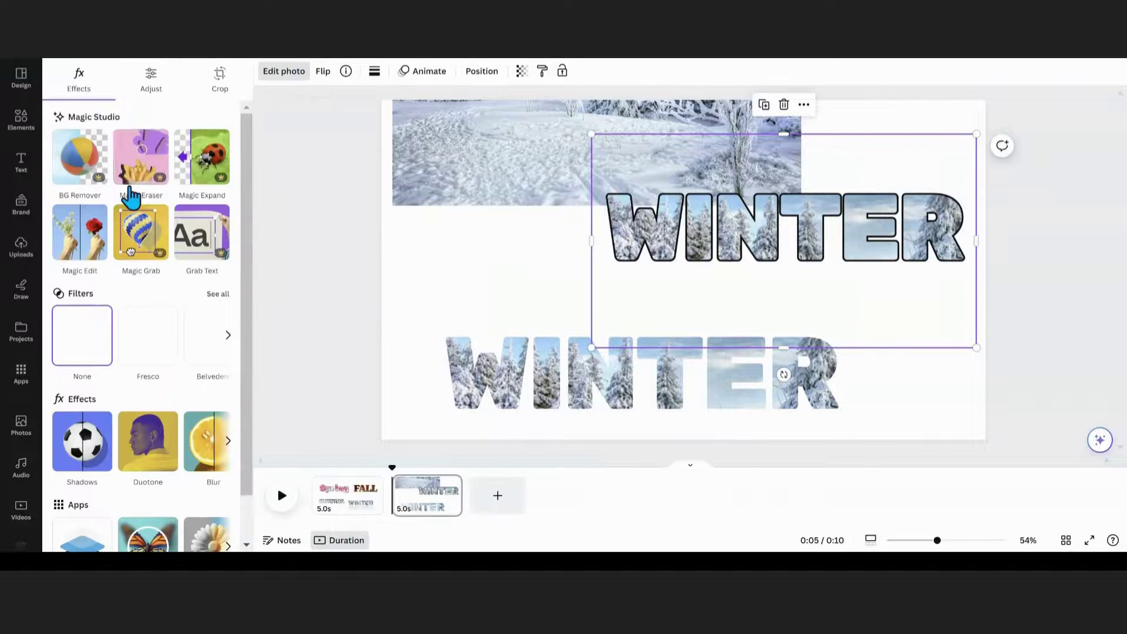
pyautogui.moveTo(851, 227); pyautogui.dragTo(854, 158)
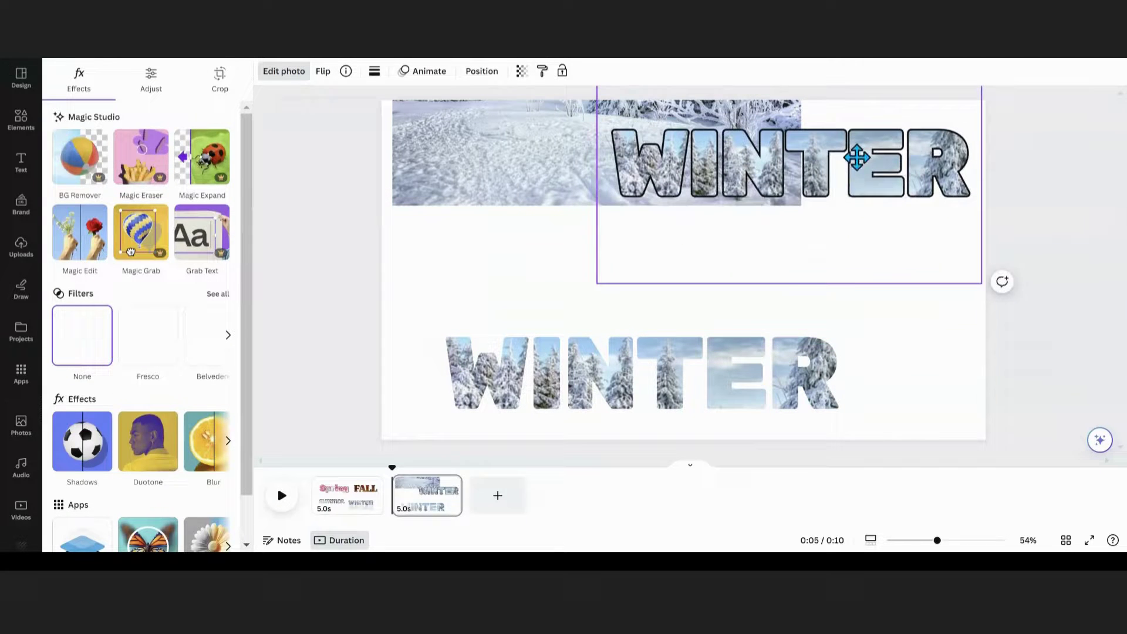
pyautogui.moveTo(623, 392); pyautogui.dragTo(628, 326)
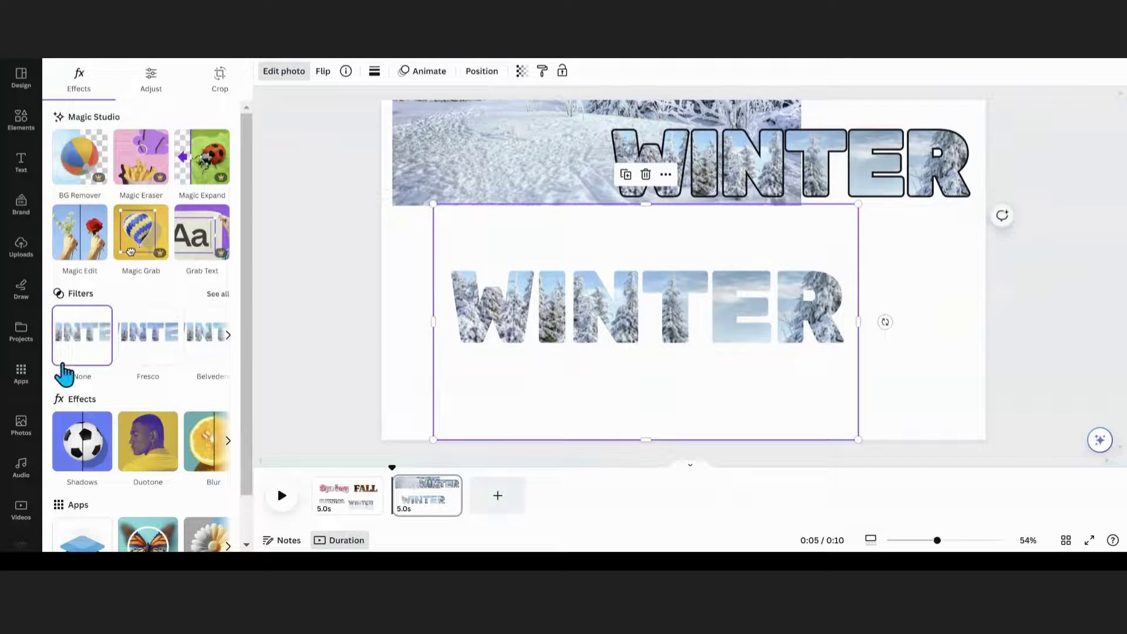
pyautogui.click(82, 452)
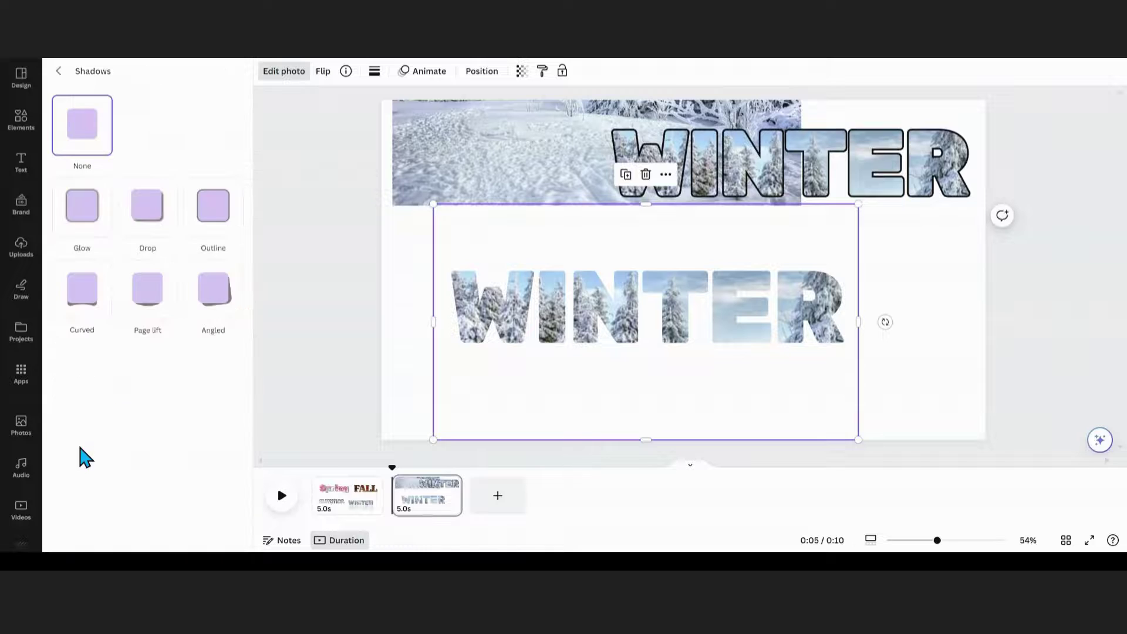
pyautogui.click(143, 218)
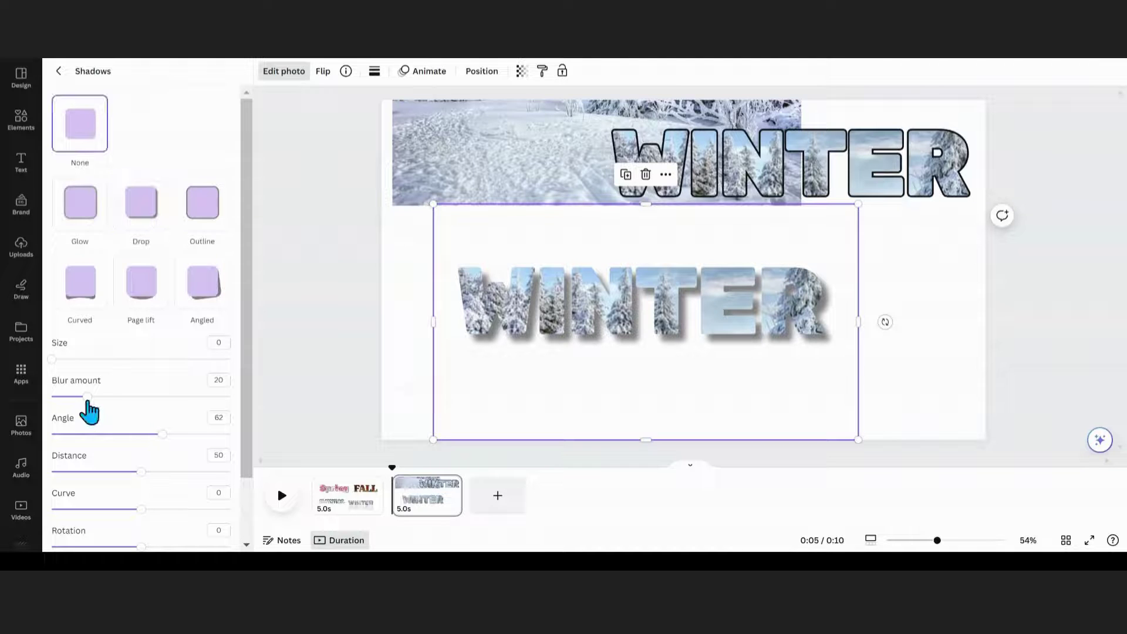
# - Set the shadow to blur 27, distance 31 and intensity 63, then nudge the word
pyautogui.moveTo(87, 397); pyautogui.dragTo(101, 396)
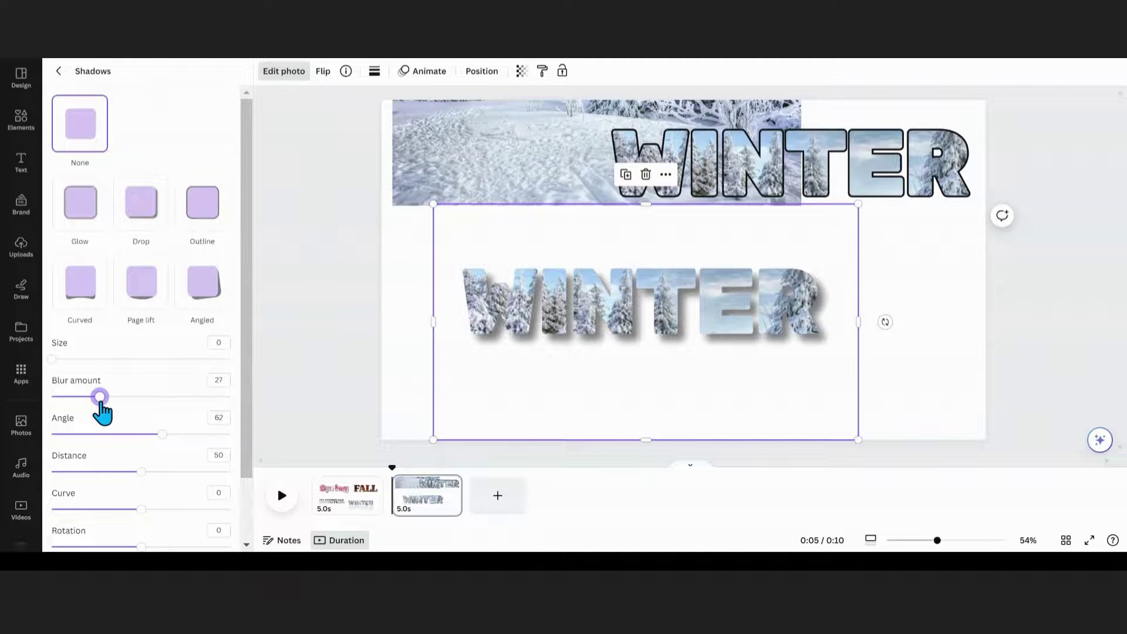
pyautogui.moveTo(141, 471); pyautogui.dragTo(107, 471)
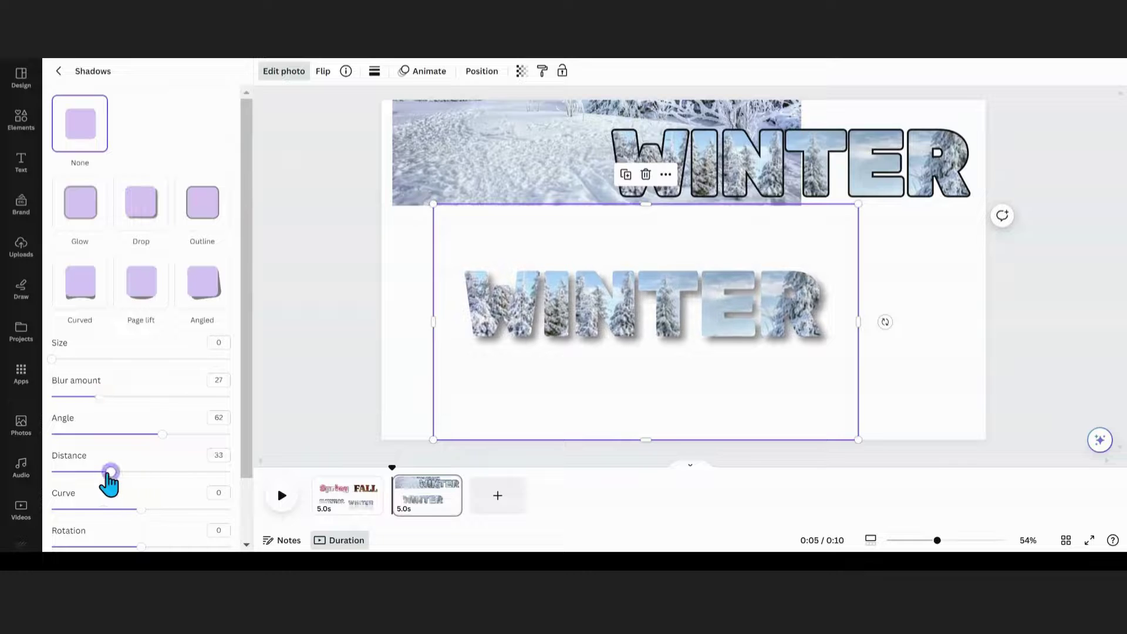
pyautogui.scroll(-2, 120, 454)
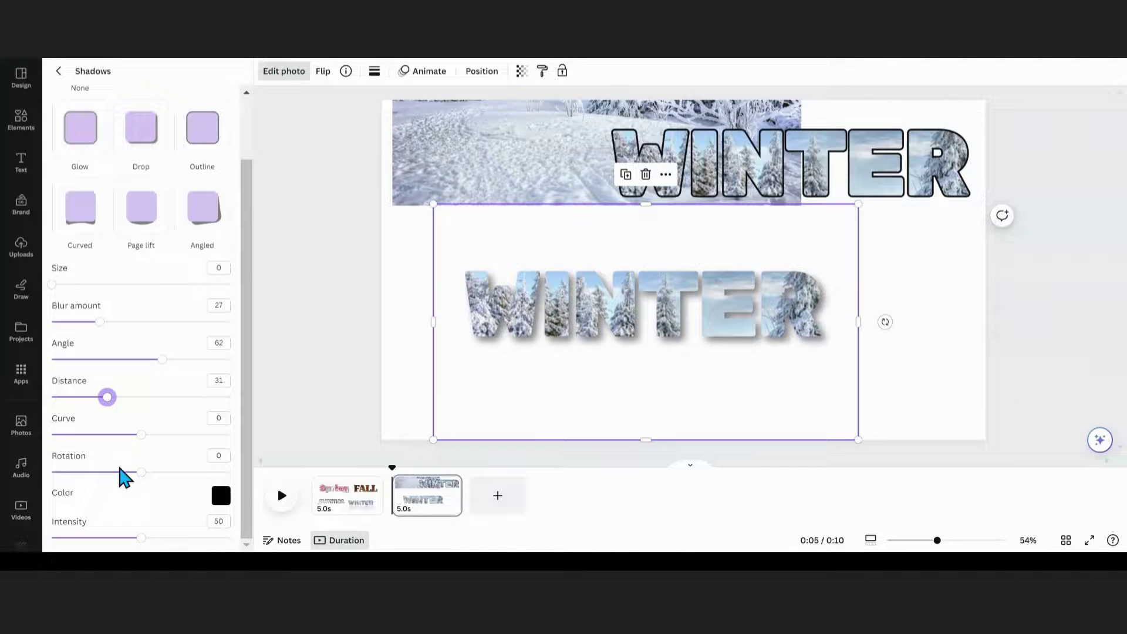
pyautogui.moveTo(142, 538); pyautogui.dragTo(165, 537)
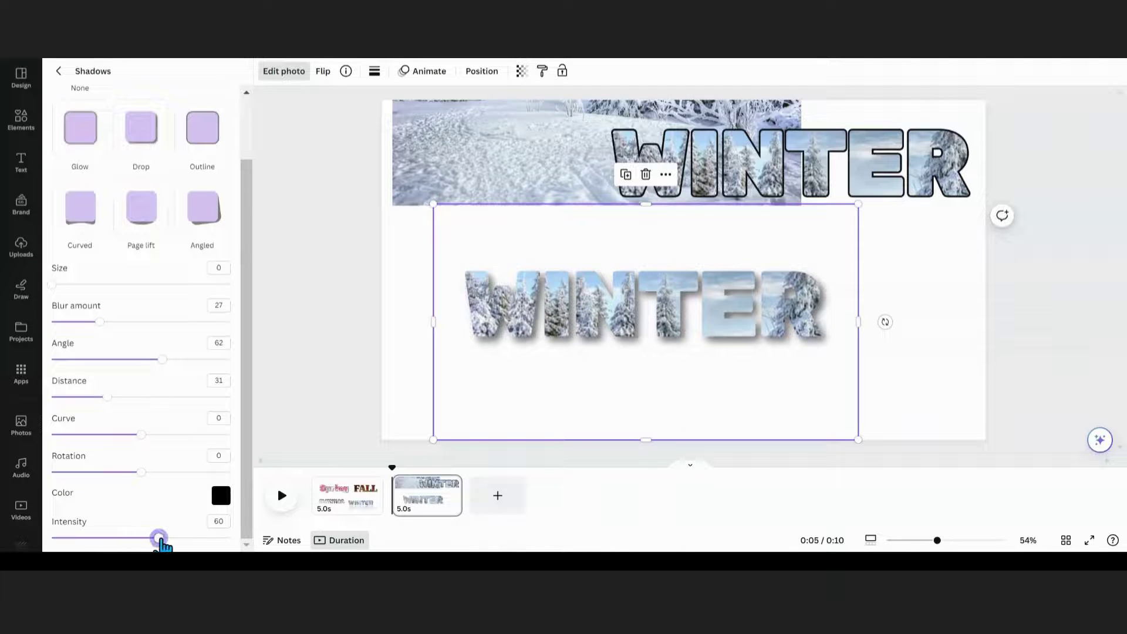
pyautogui.moveTo(622, 373)
pyautogui.mouseDown()
pyautogui.moveTo(638, 384)
pyautogui.moveTo(555, 362)
pyautogui.moveTo(581, 362)
pyautogui.mouseUp()
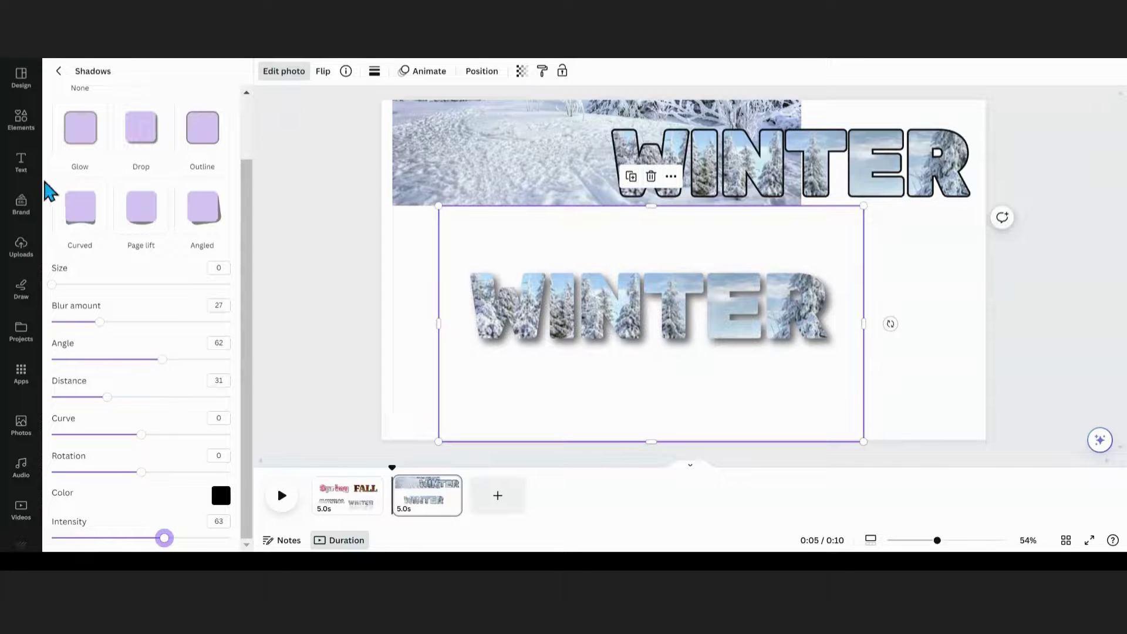
# - Create a reflection of the shadowed WINTER with Easy Reflections, opacity 29 and offset 35
pyautogui.click(15, 388)
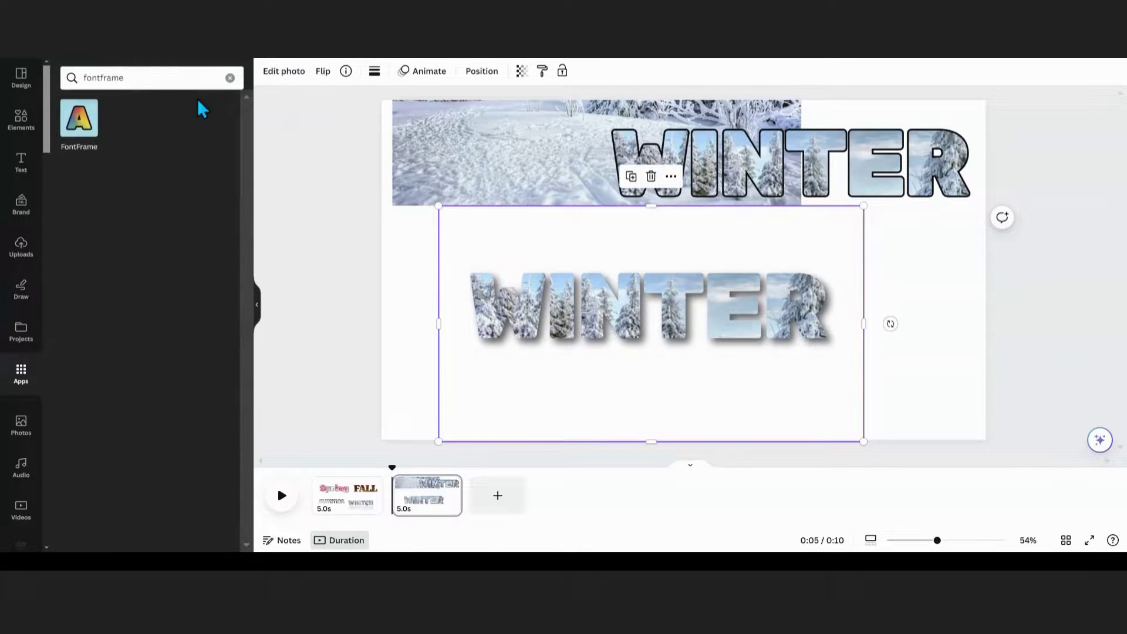
pyautogui.click(229, 78)
pyautogui.click(197, 114)
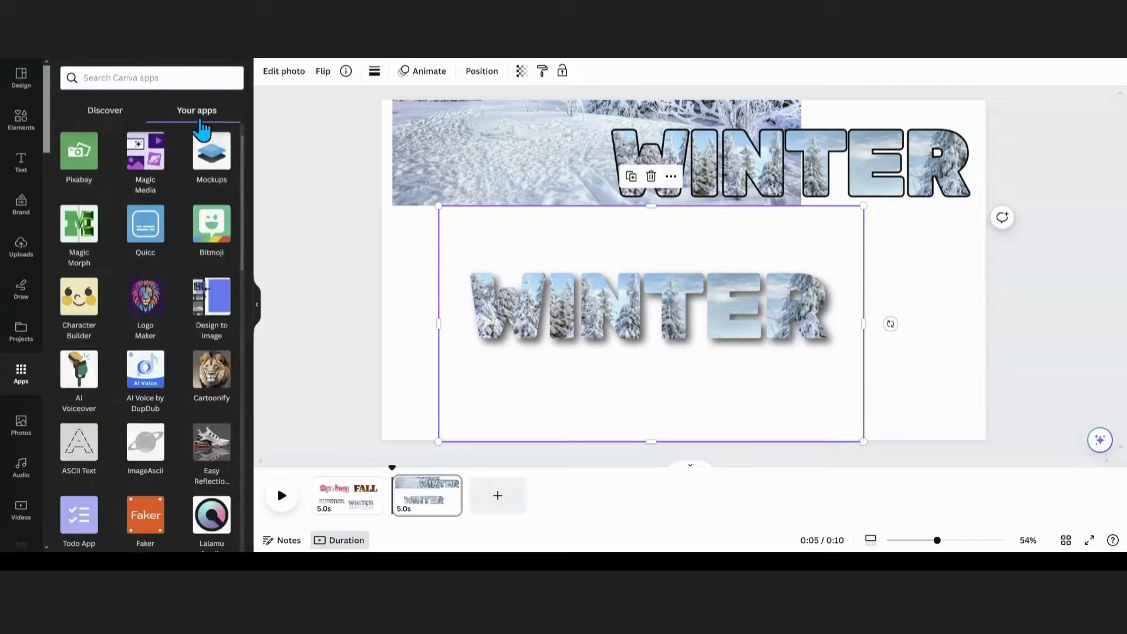
pyautogui.click(213, 466)
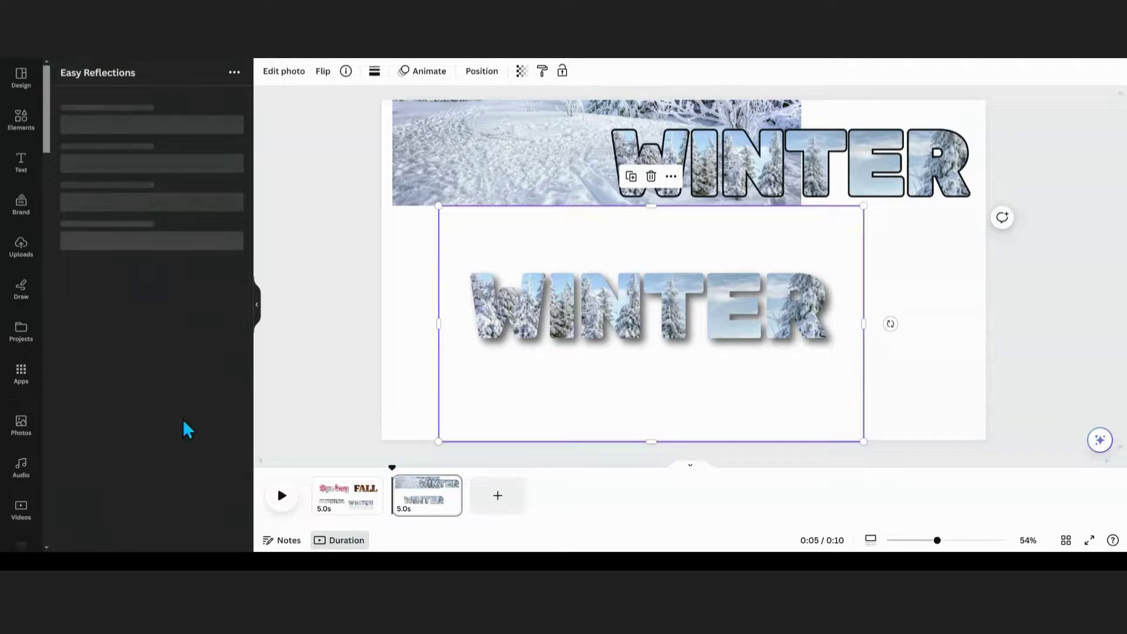
pyautogui.click(149, 137)
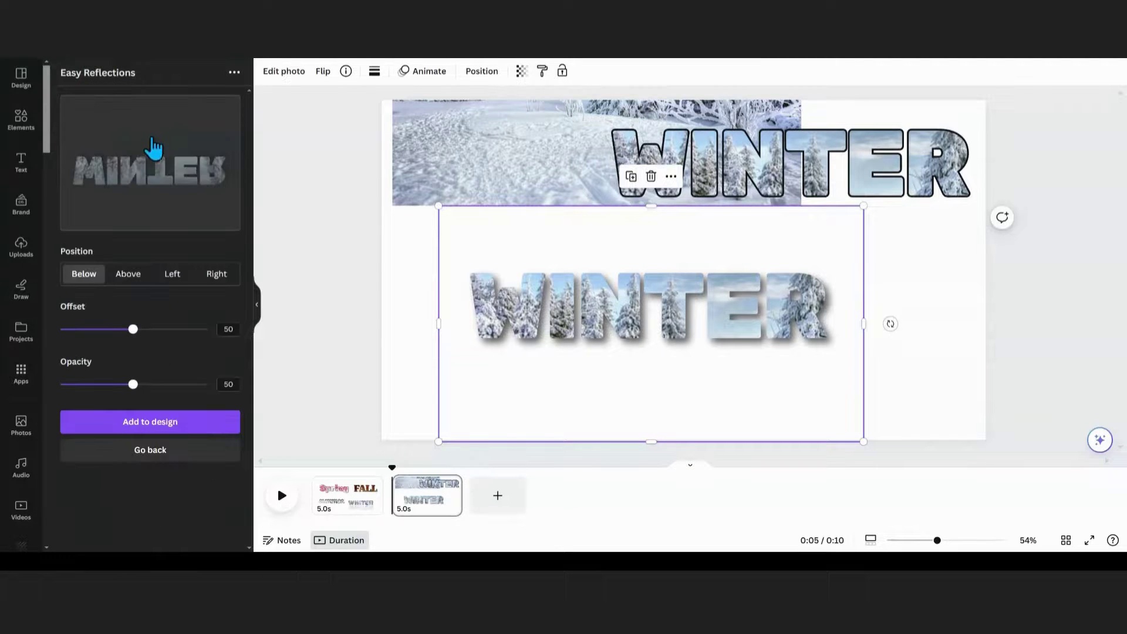
pyautogui.moveTo(132, 384); pyautogui.dragTo(103, 385)
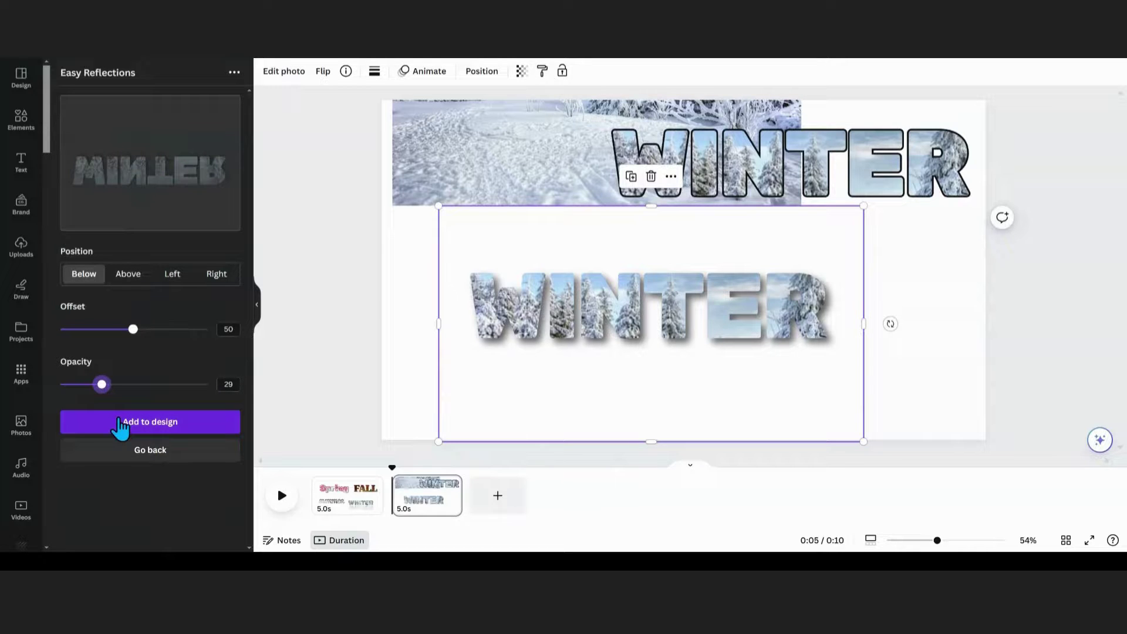
pyautogui.moveTo(133, 329); pyautogui.dragTo(111, 329)
# - Place the faded WINTER reflection beneath the shadowed word, then widen and enlarge it to match
pyautogui.click(140, 424)
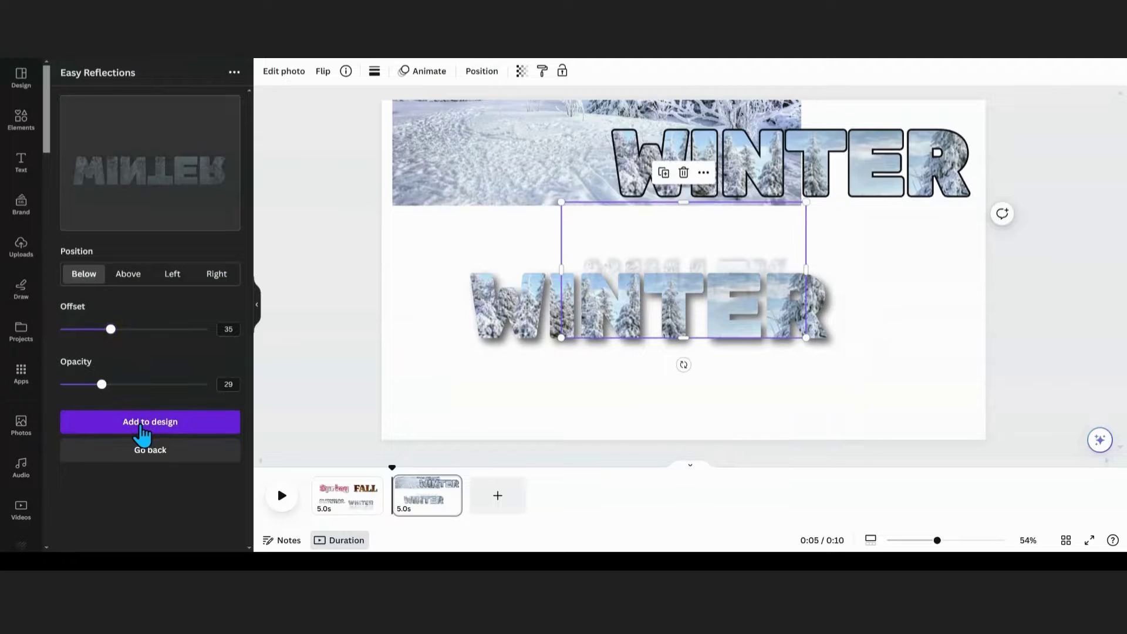
pyautogui.moveTo(730, 276); pyautogui.dragTo(632, 353)
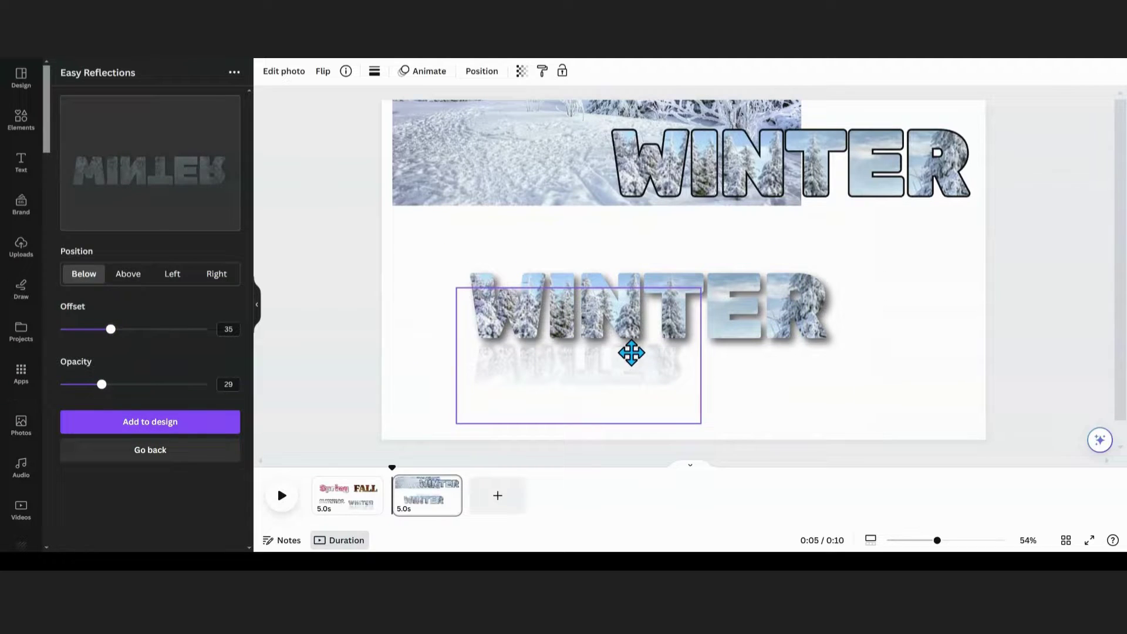
pyautogui.moveTo(701, 415); pyautogui.dragTo(852, 450)
pyautogui.moveTo(779, 388); pyautogui.dragTo(764, 394)
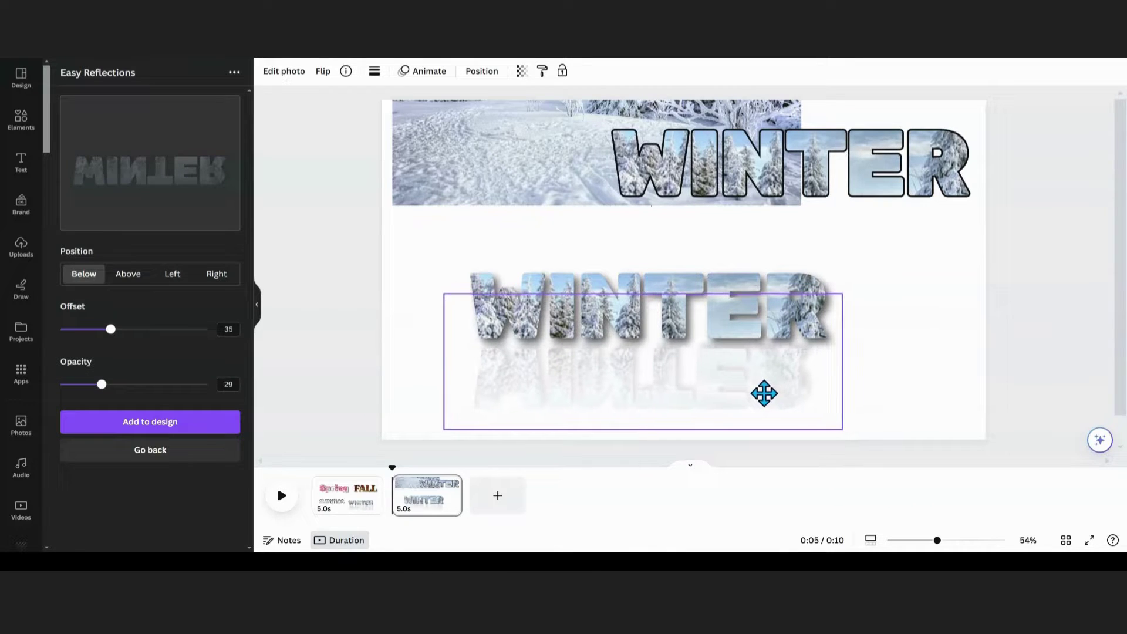
pyautogui.moveTo(841, 430); pyautogui.dragTo(860, 435)
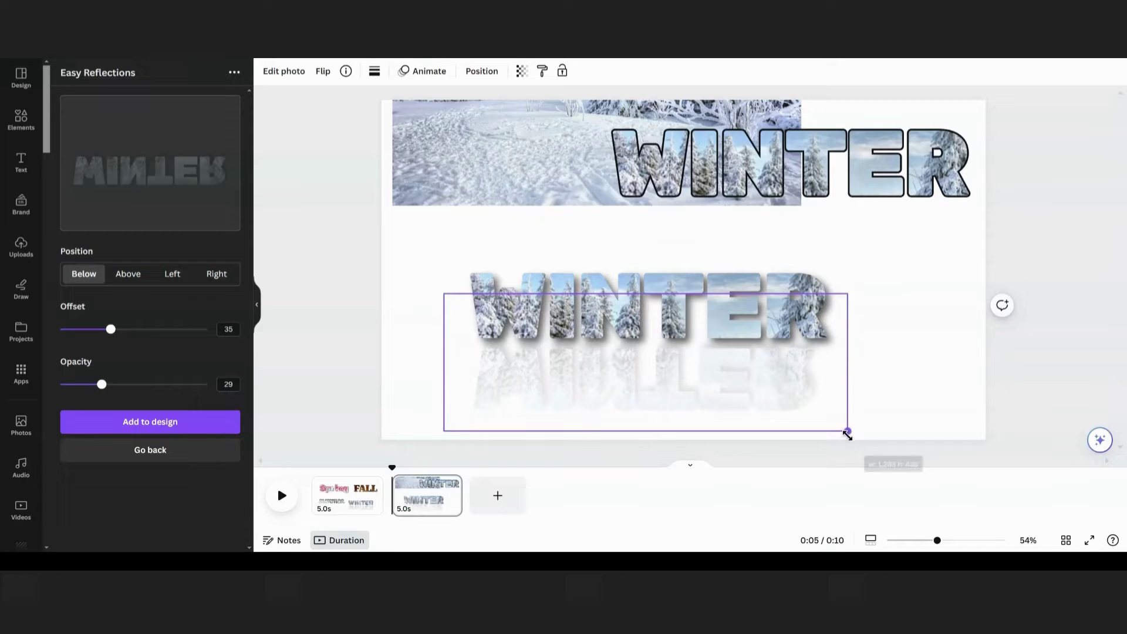
pyautogui.click(399, 330)
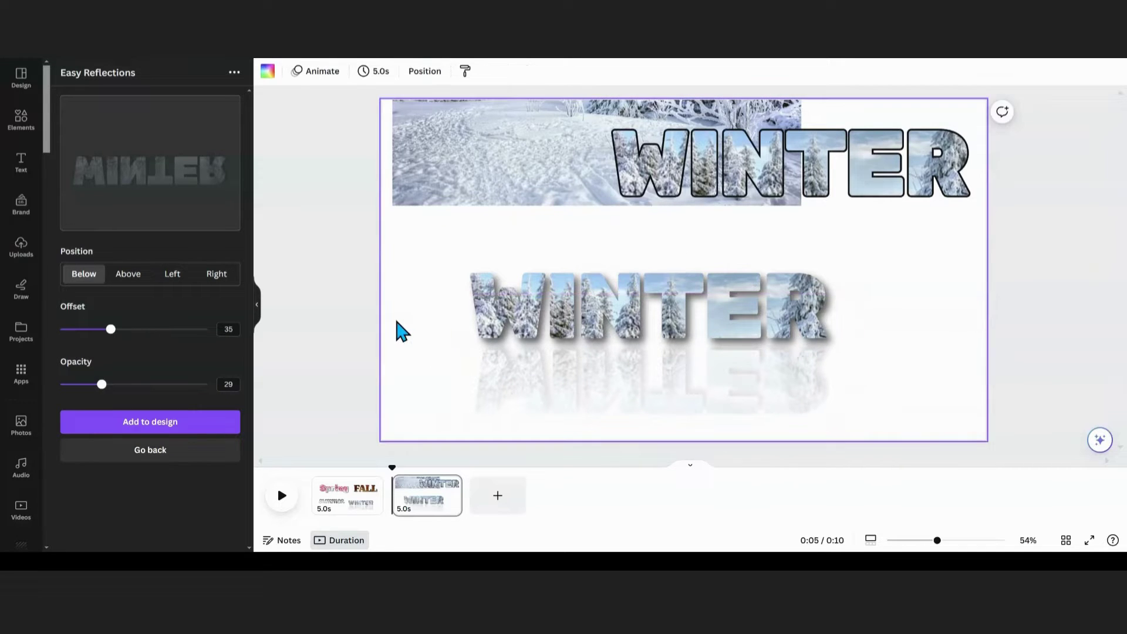